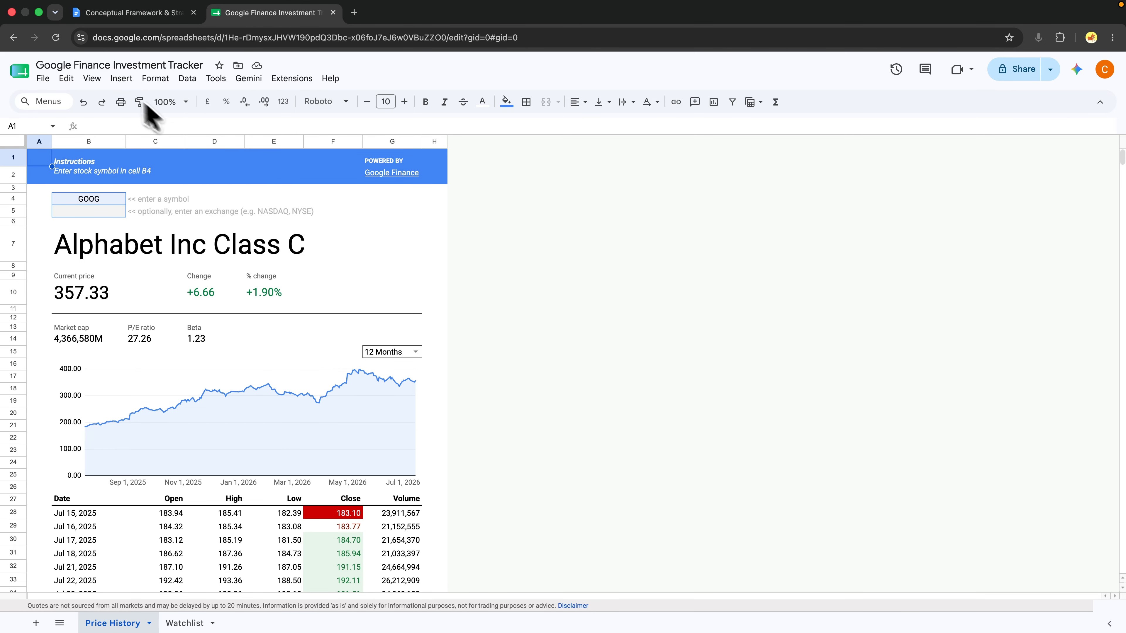
In the Conceptual Framework & Strategic Narrative document, add blank lines below the product sales table to reach a new page
{"action": "left_click", "coordinate": [111, 13]}
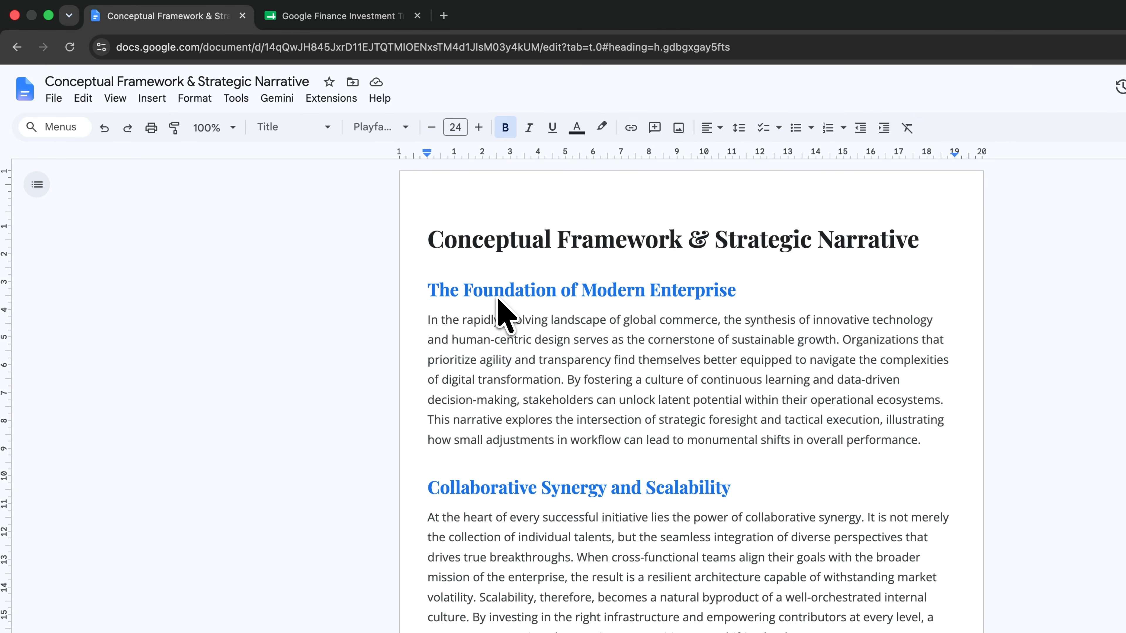
{"action": "scroll", "coordinate": [500, 306], "scroll_direction": "down", "scroll_amount": 6}
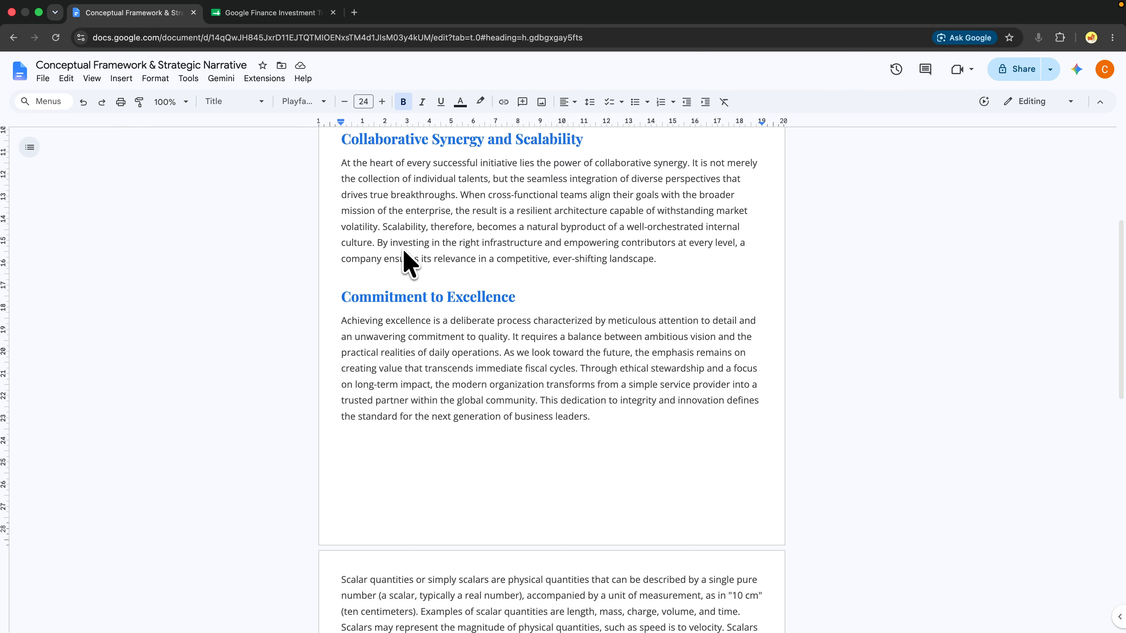
{"action": "scroll", "coordinate": [408, 263], "scroll_direction": "down", "scroll_amount": 10}
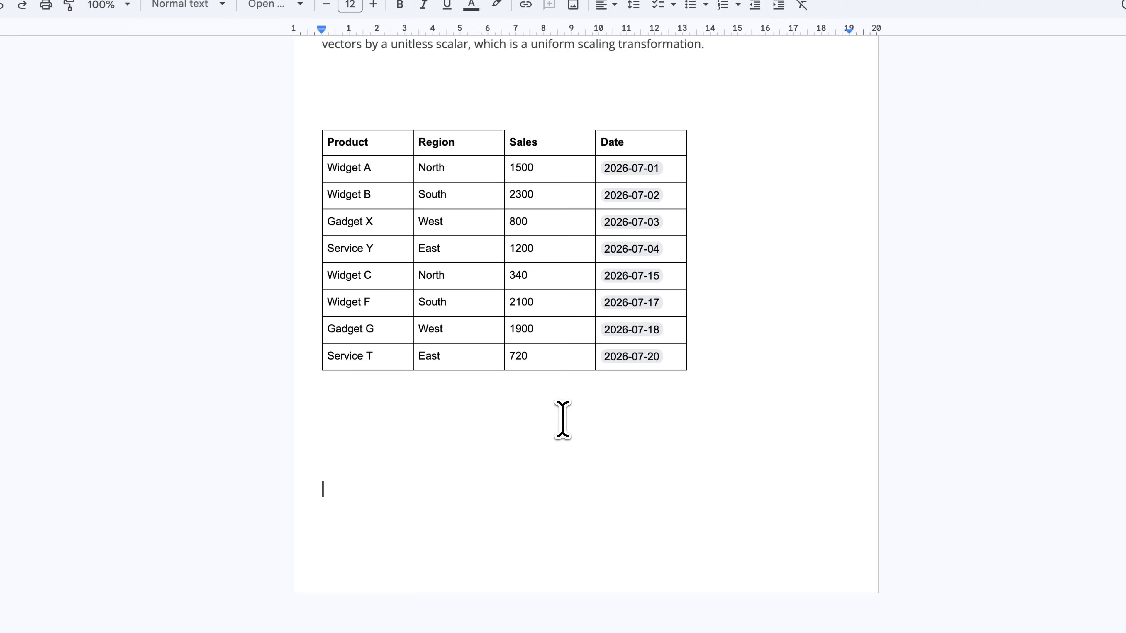
{"action": "key", "text": "Return"}
{"action": "key", "text": "Return"}
{"action": "key", "text": "Return"}
{"action": "key", "text": "Return"}
{"action": "key", "text": "Return"}
{"action": "key", "text": "Return"}
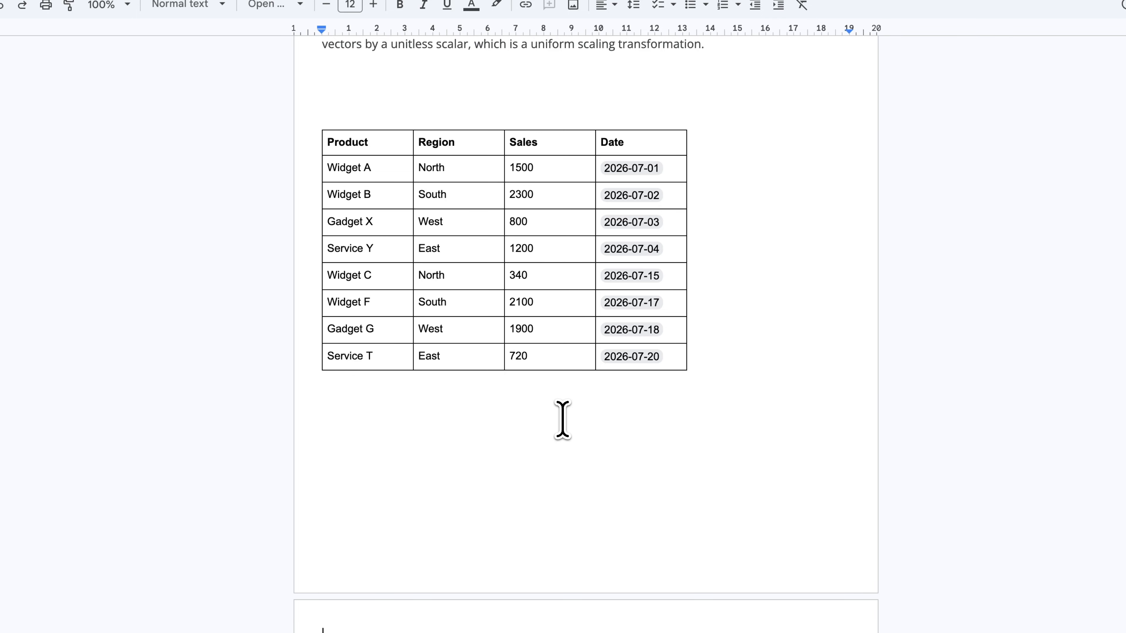
{"action": "scroll", "coordinate": [513, 417], "scroll_direction": "down", "scroll_amount": 5}
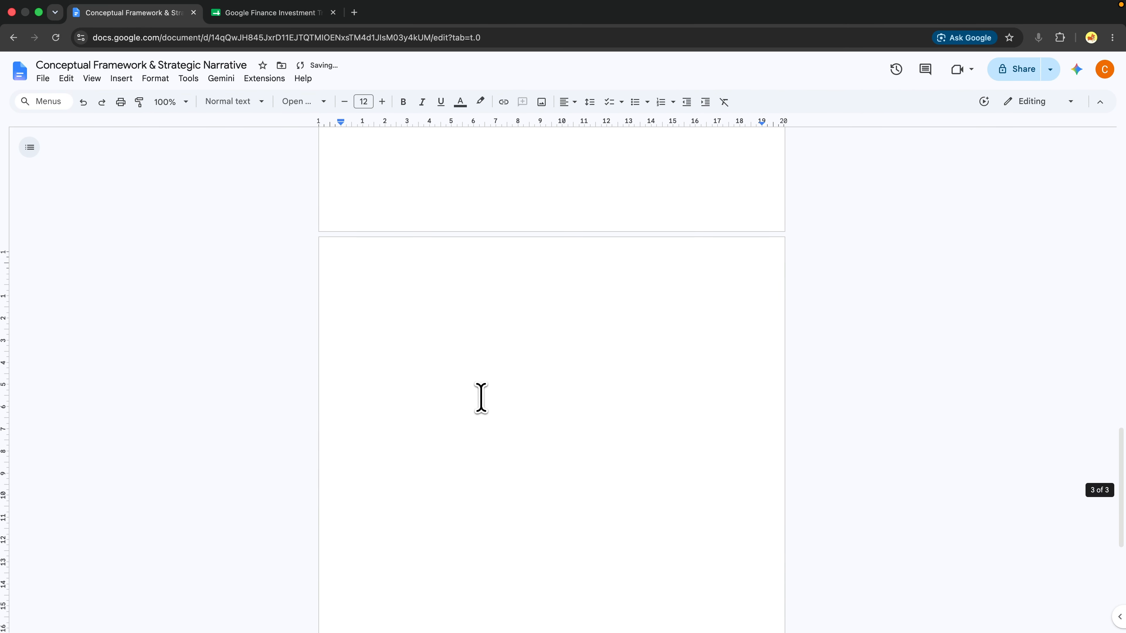
{"action": "scroll", "coordinate": [481, 398], "scroll_direction": "down", "scroll_amount": 1}
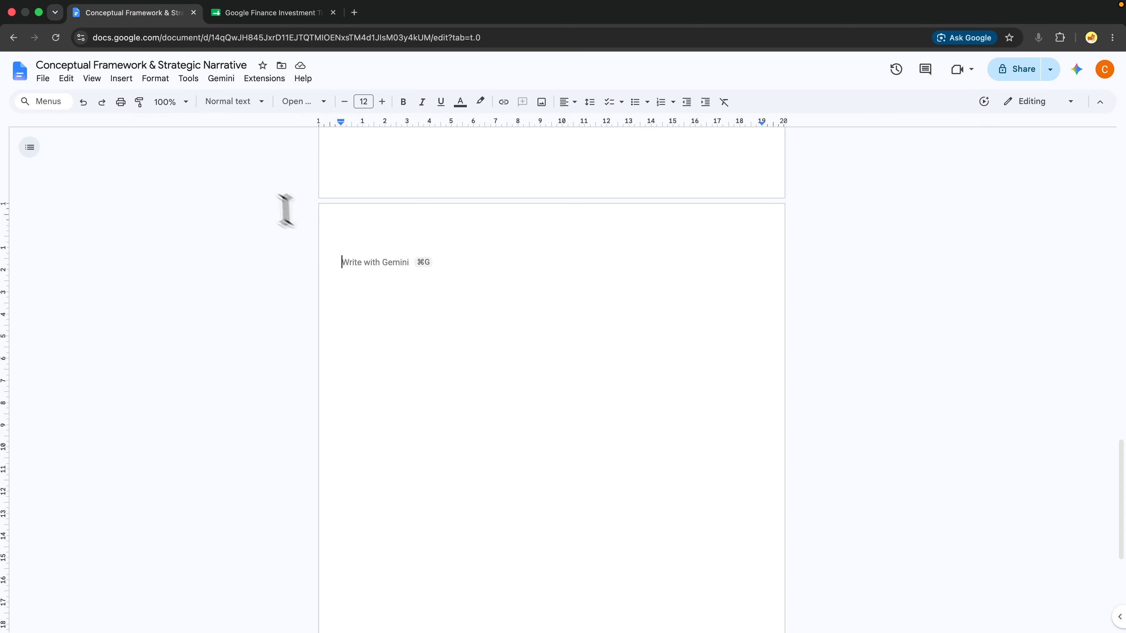
Start inserting a chart from Sheets on the blank page, choosing the Google Finance Investment Tracker spreadsheet as the source
{"action": "left_click", "coordinate": [120, 79]}
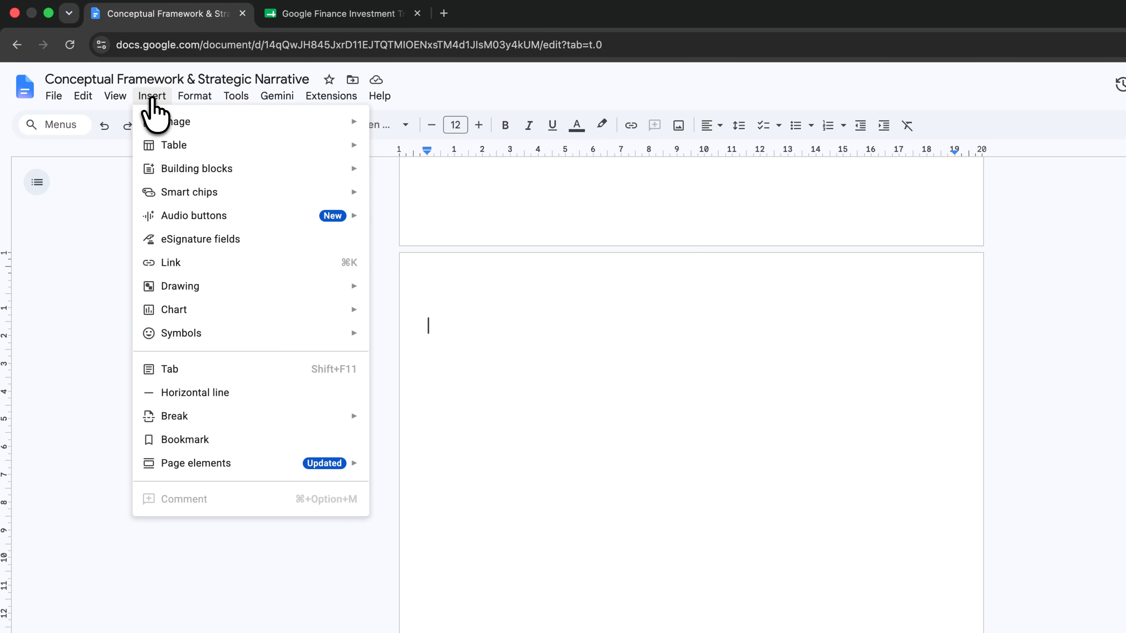
{"action": "mouse_move", "coordinate": [183, 309]}
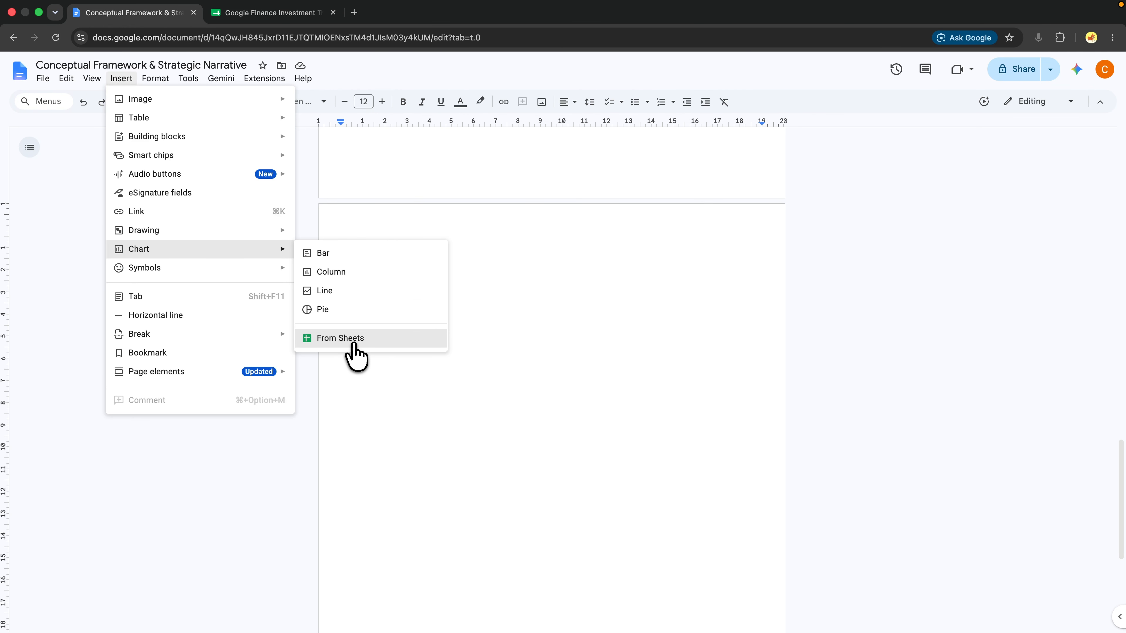
{"action": "left_click", "coordinate": [354, 342]}
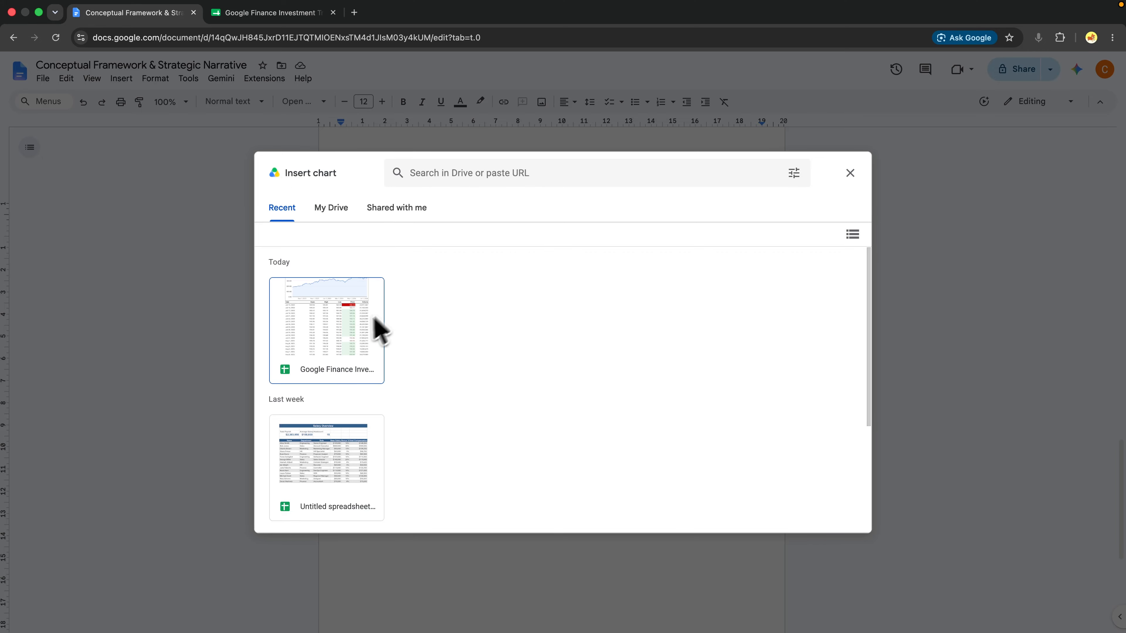
{"action": "scroll", "coordinate": [402, 339], "scroll_direction": "down", "scroll_amount": 3}
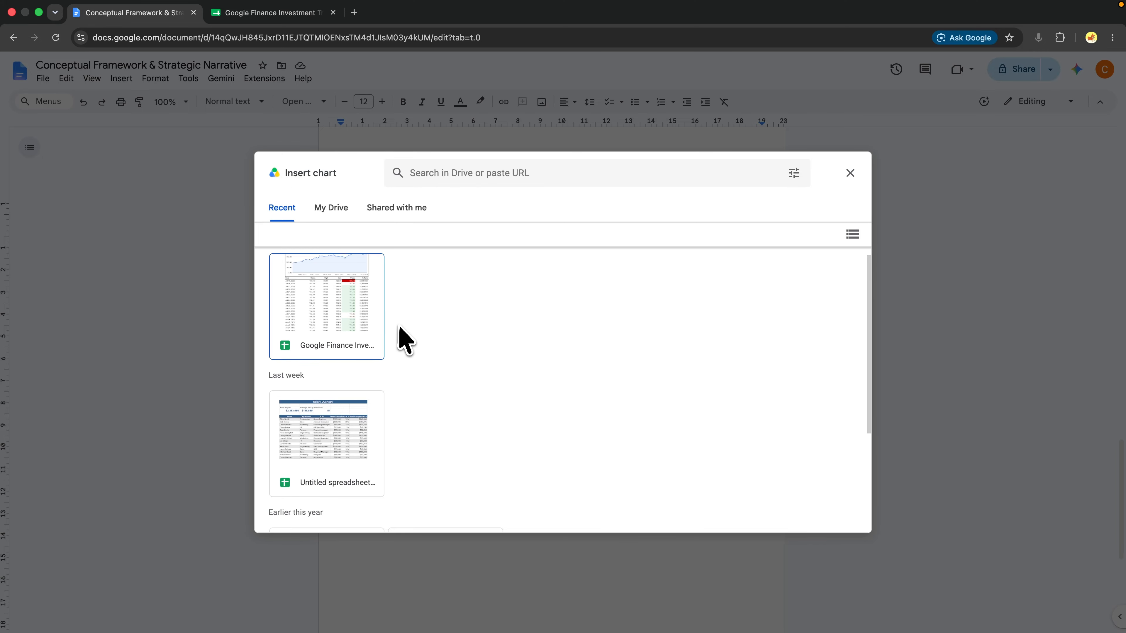
{"action": "scroll", "coordinate": [405, 339], "scroll_direction": "up", "scroll_amount": 2}
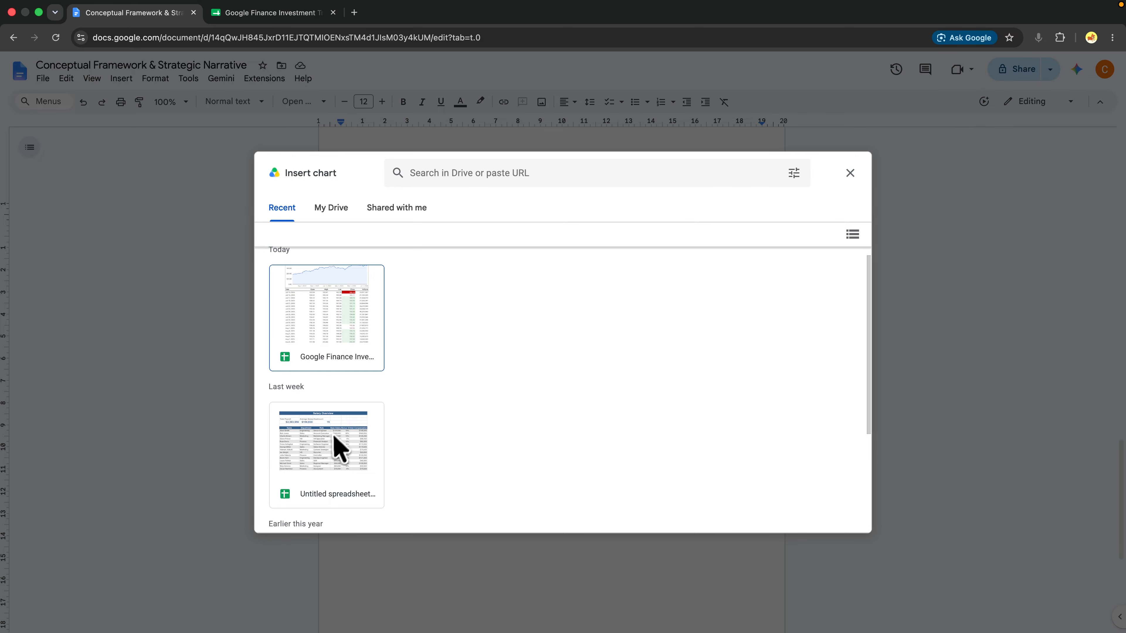
{"action": "scroll", "coordinate": [414, 415], "scroll_direction": "up", "scroll_amount": 1}
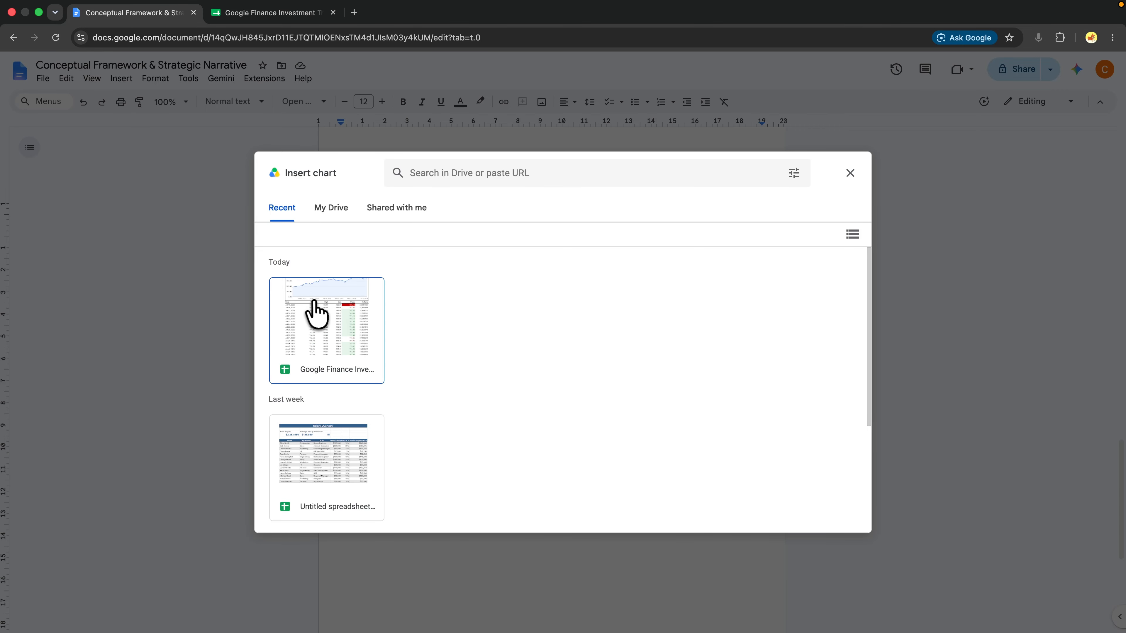
{"action": "double_click", "coordinate": [327, 320]}
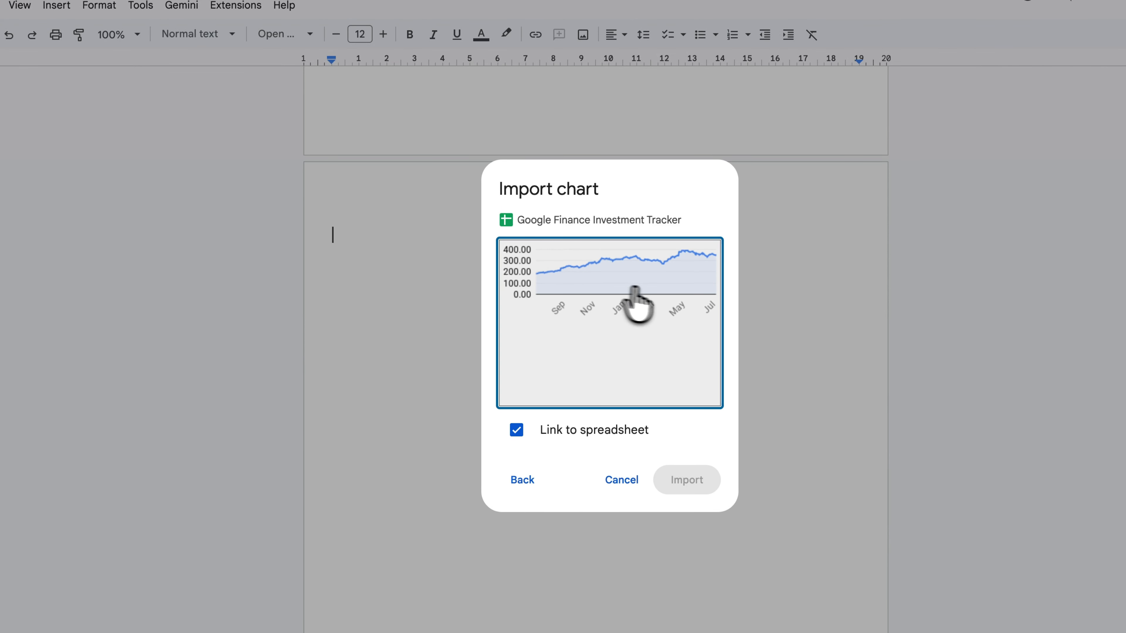
Check the source chart in the spreadsheet and import it into the document with Link to spreadsheet enabled
{"action": "left_click", "coordinate": [594, 316]}
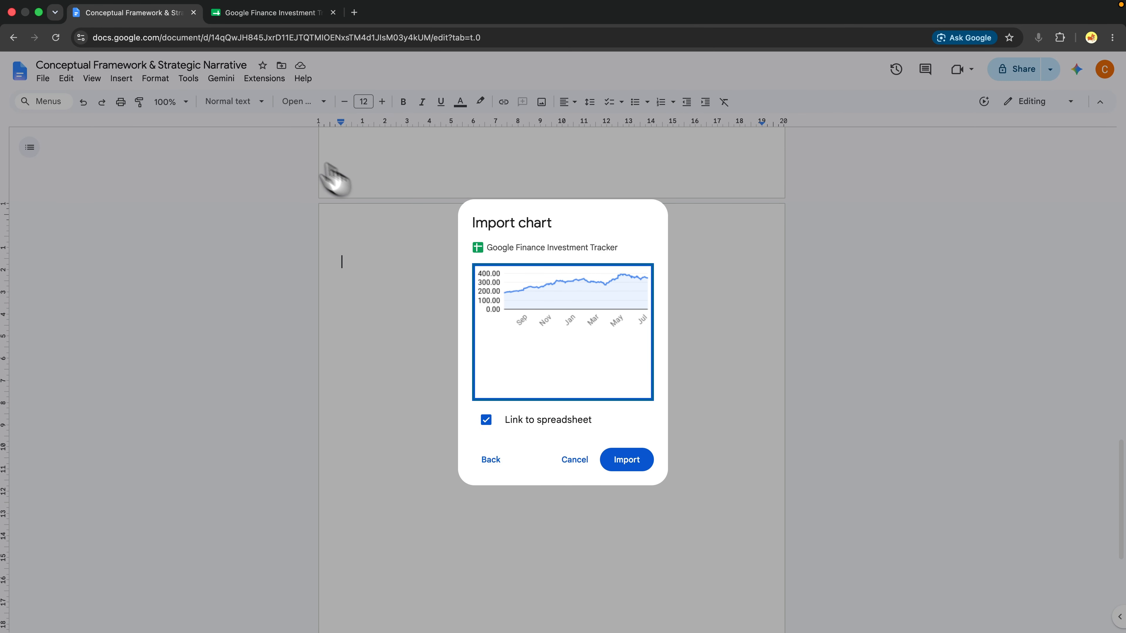
{"action": "left_click", "coordinate": [266, 13]}
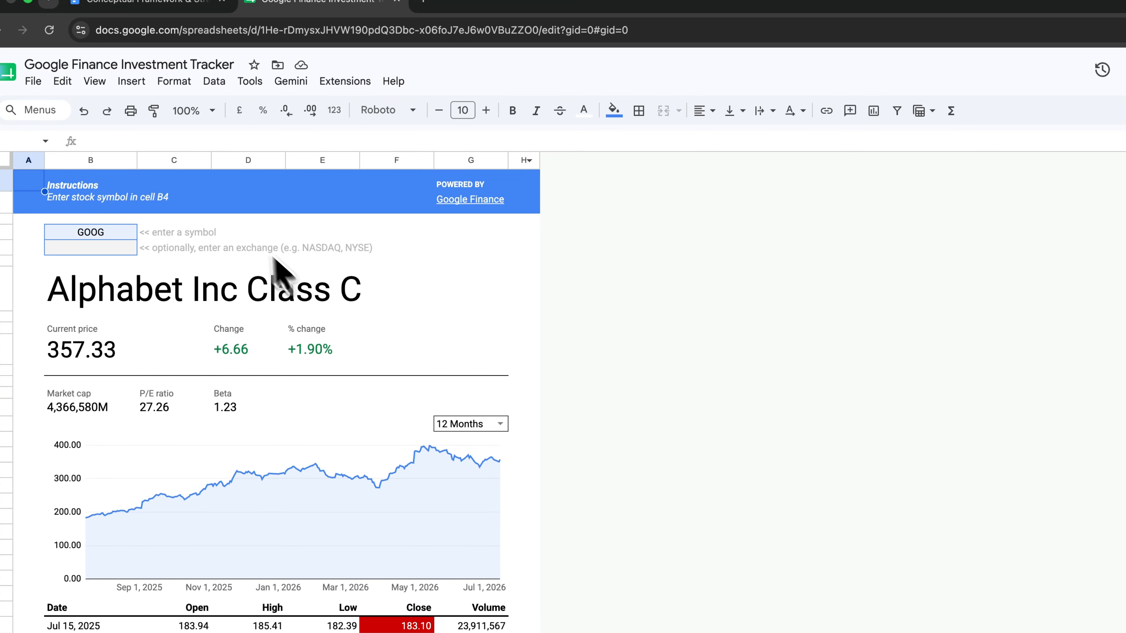
{"action": "left_click", "coordinate": [133, 11]}
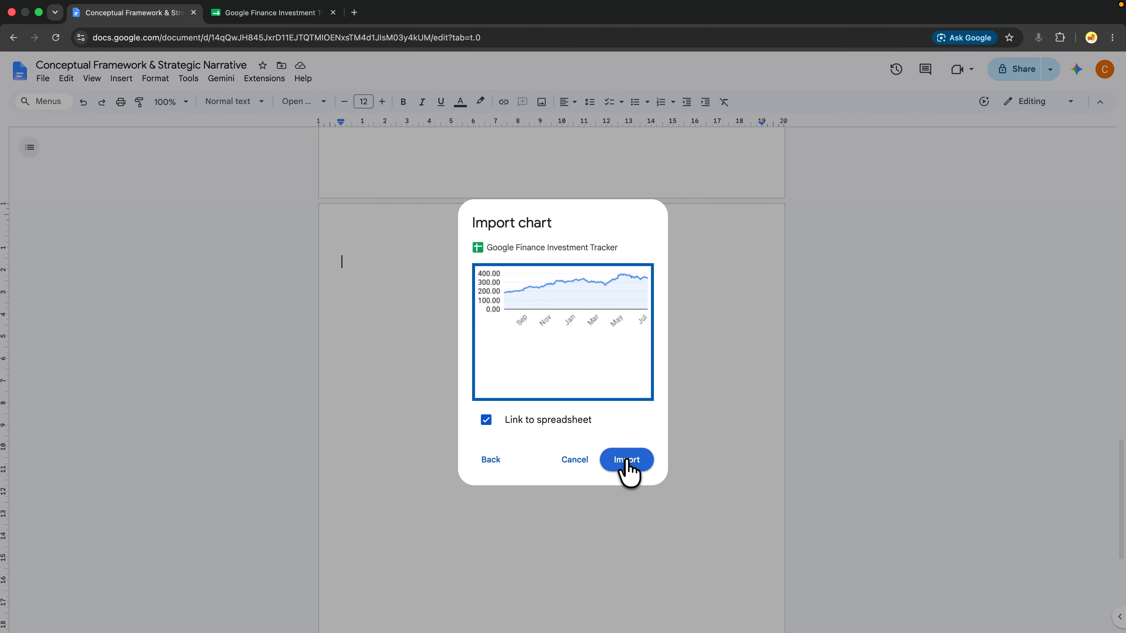
{"action": "left_click", "coordinate": [627, 459]}
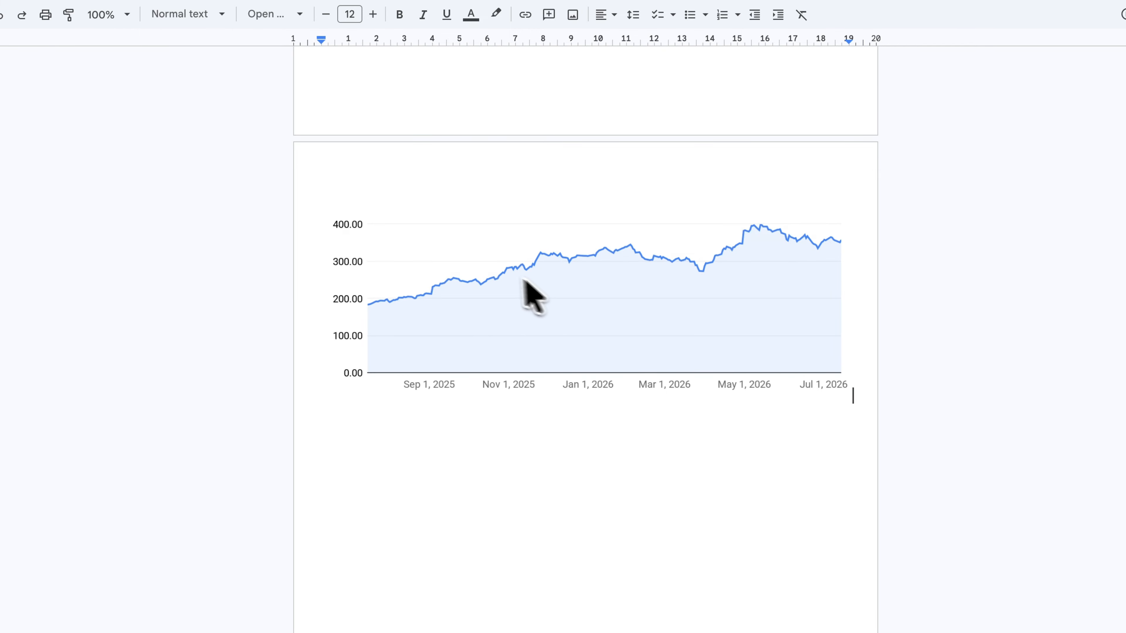
Set the inserted chart to wrap text and fix its position on the page
{"action": "left_click", "coordinate": [569, 293]}
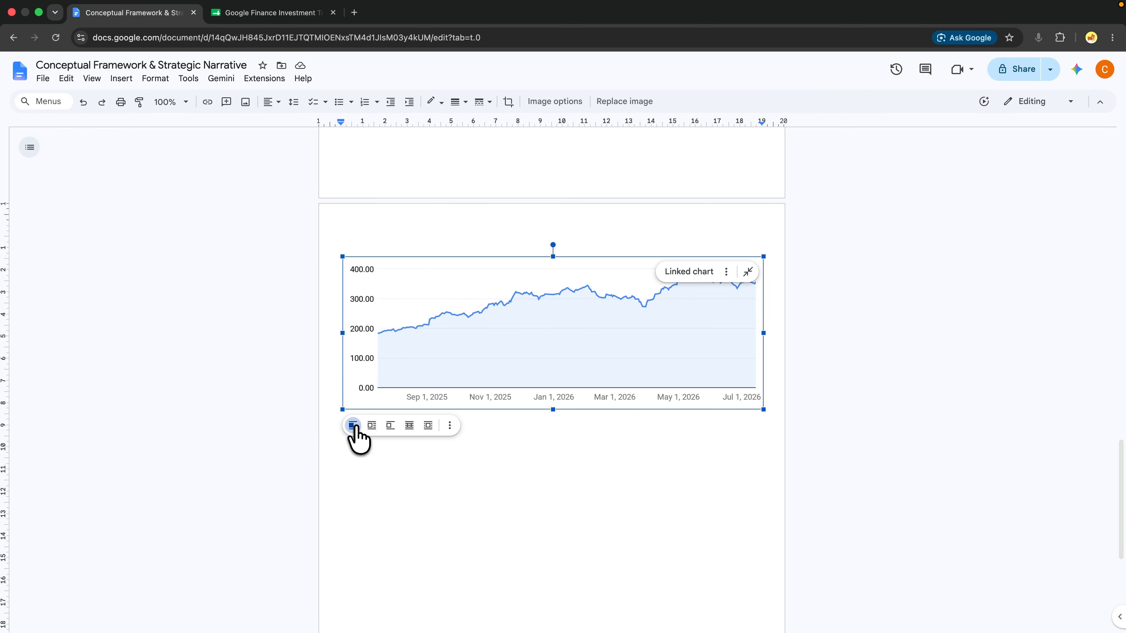
{"action": "left_click", "coordinate": [371, 426]}
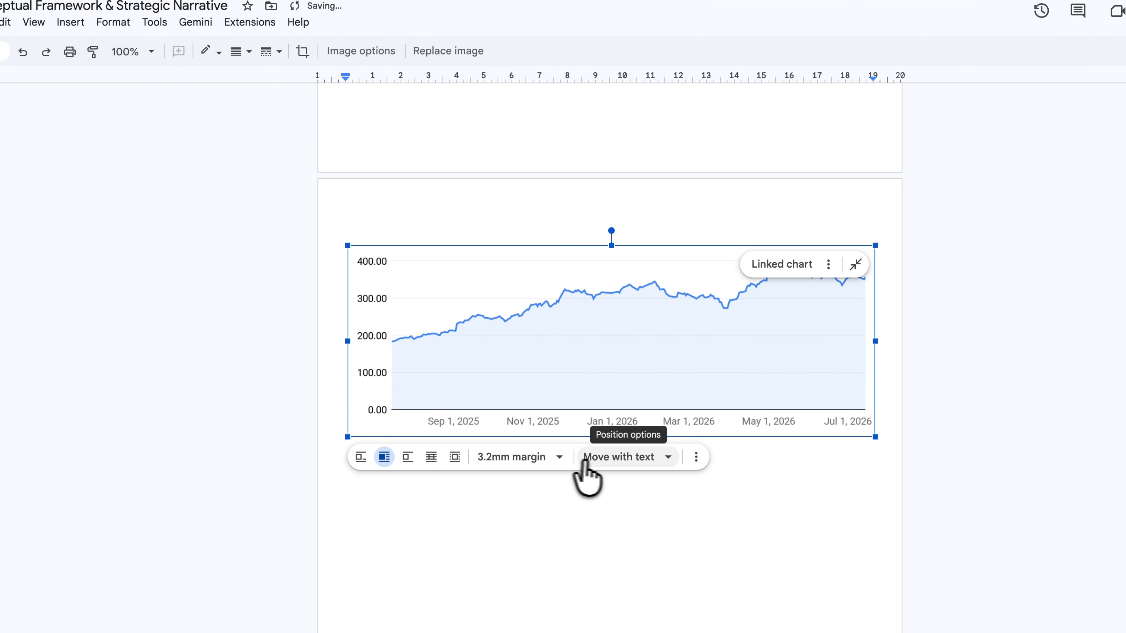
{"action": "left_click", "coordinate": [604, 461]}
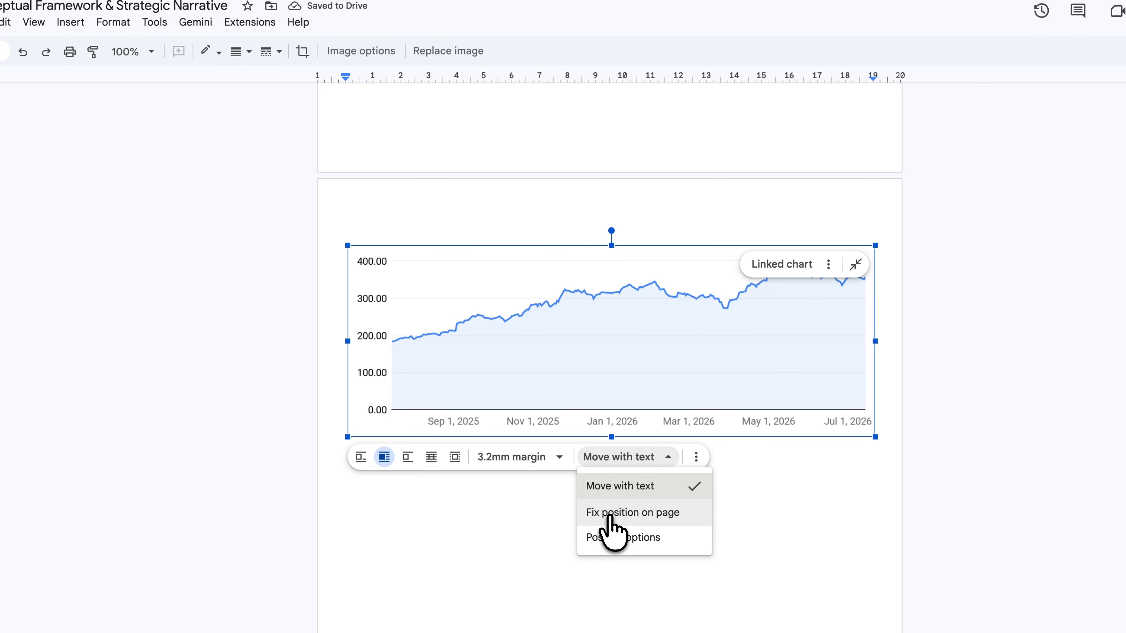
{"action": "left_click", "coordinate": [614, 514]}
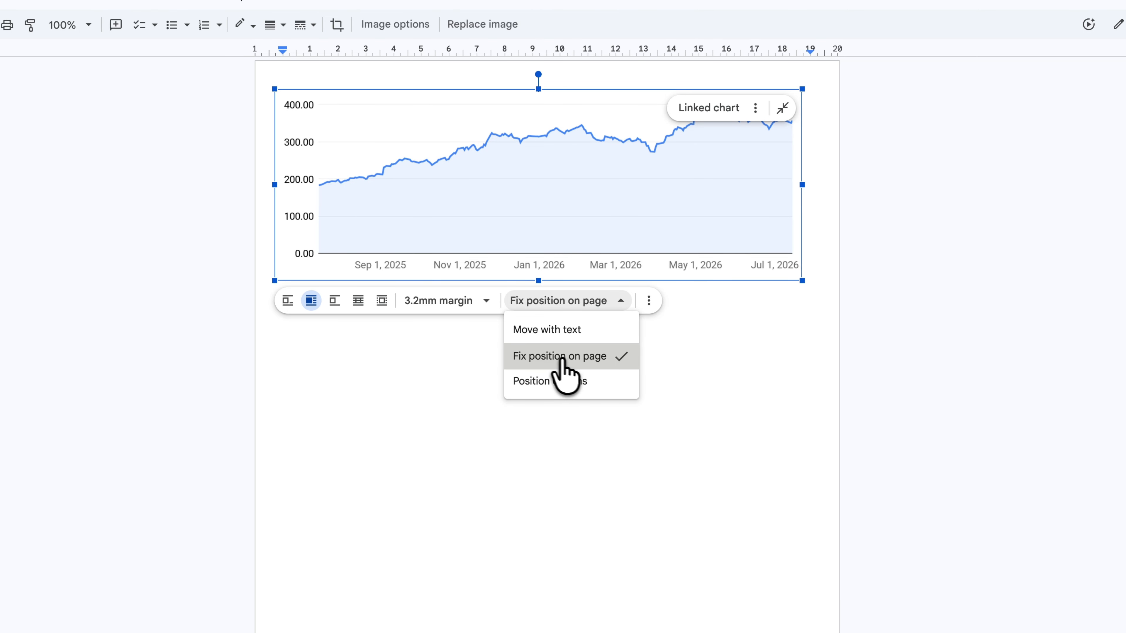
{"action": "left_click", "coordinate": [410, 351]}
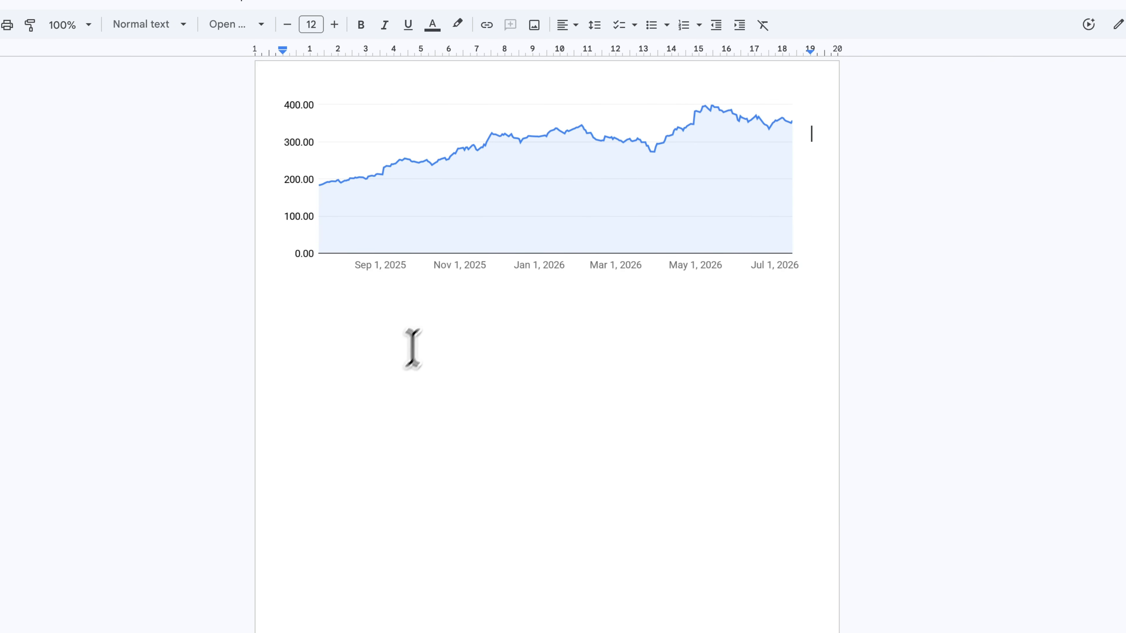
Move the chart into the Commitment to Excellence paragraph on the first page and shrink it to about half the text width
{"action": "left_click_drag", "start_coordinate": [456, 191], "coordinate": [458, 362]}
{"action": "scroll", "coordinate": [455, 182], "scroll_direction": "up", "scroll_amount": 10}
{"action": "scroll", "coordinate": [459, 226], "scroll_direction": "up", "scroll_amount": 10}
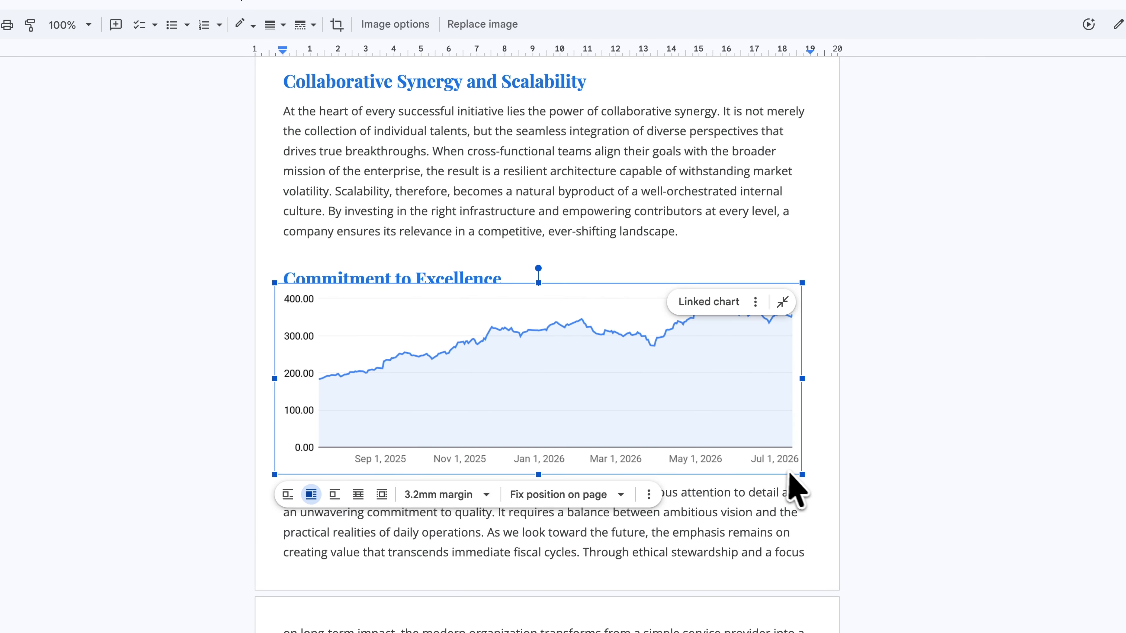
{"action": "left_click_drag", "start_coordinate": [801, 474], "coordinate": [528, 375]}
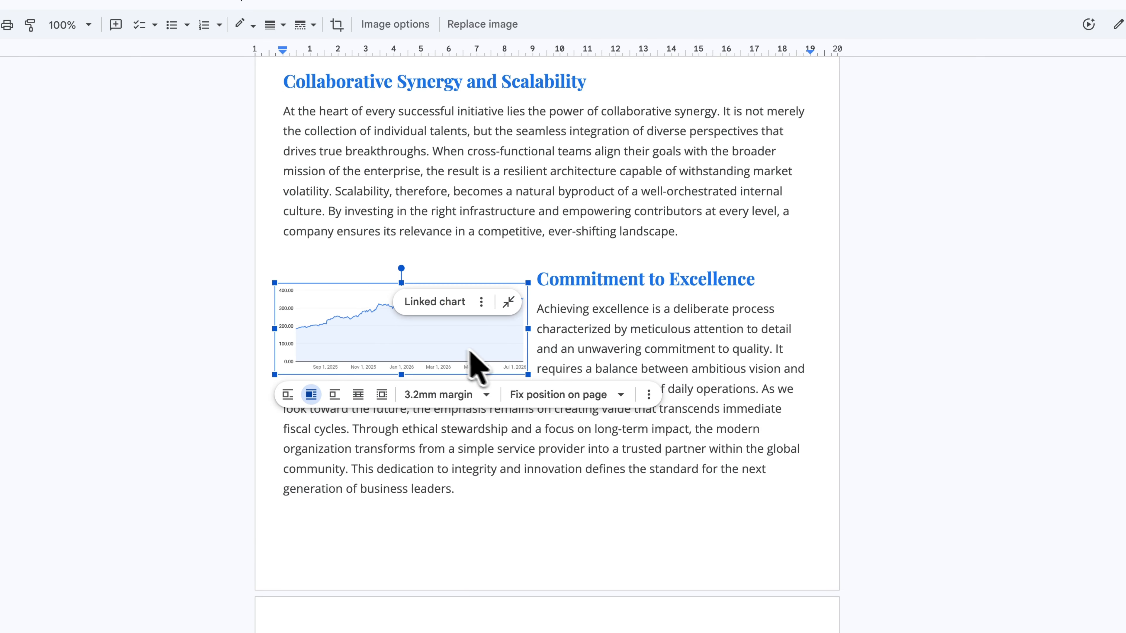
{"action": "left_click_drag", "start_coordinate": [445, 342], "coordinate": [447, 401]}
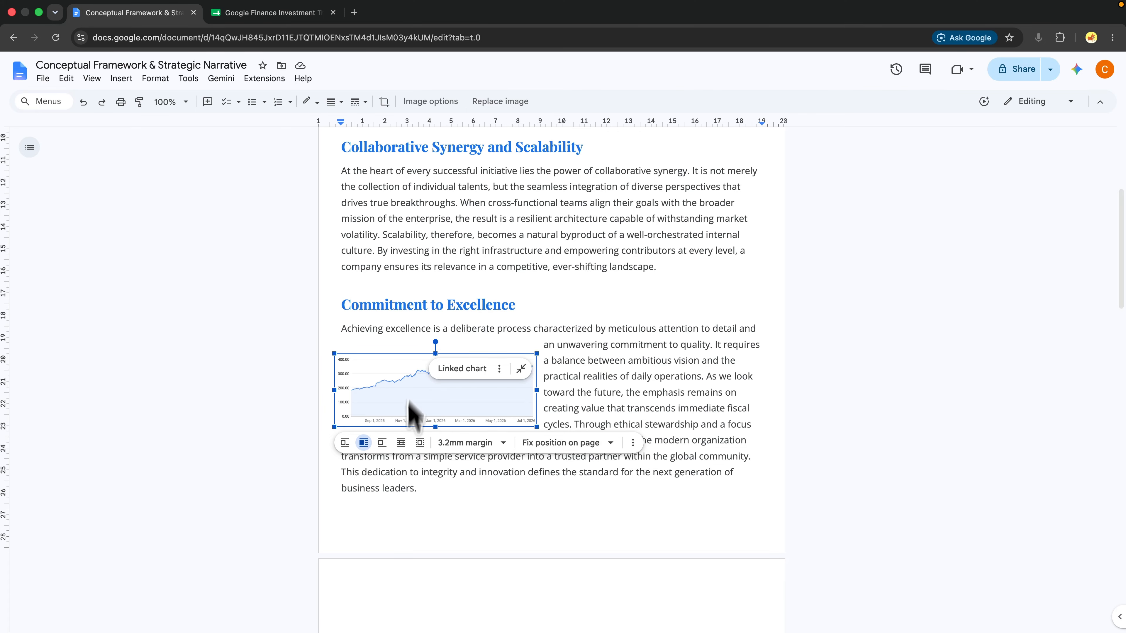
Try the chart behind the text, set it in front of the text, and enlarge it to nearly the full text width
{"action": "left_click", "coordinate": [401, 443]}
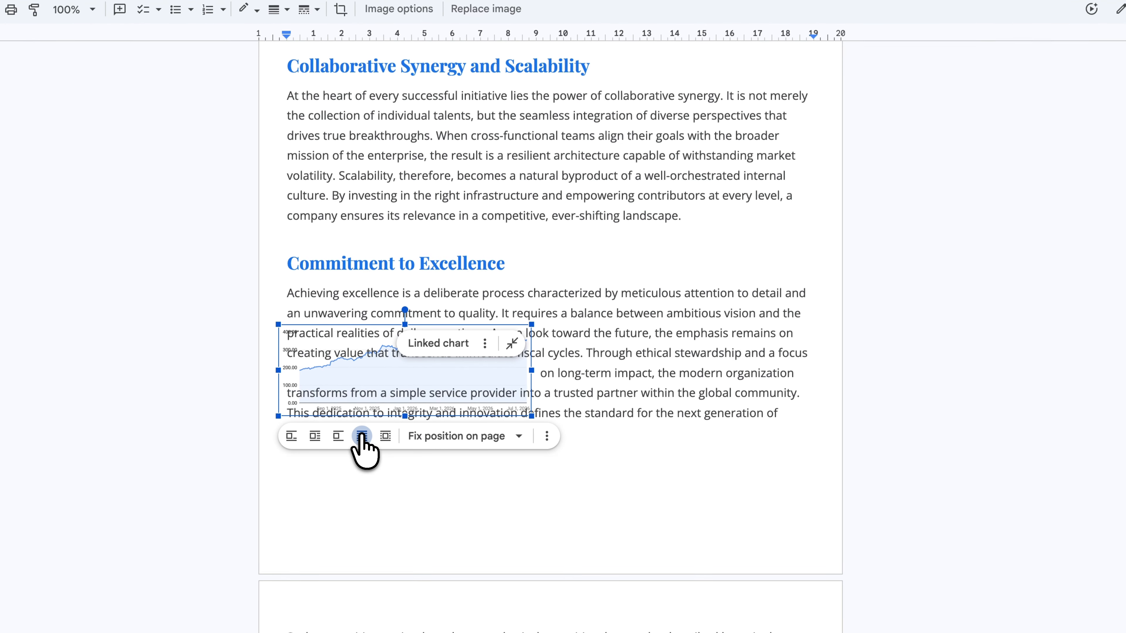
{"action": "left_click", "coordinate": [387, 436]}
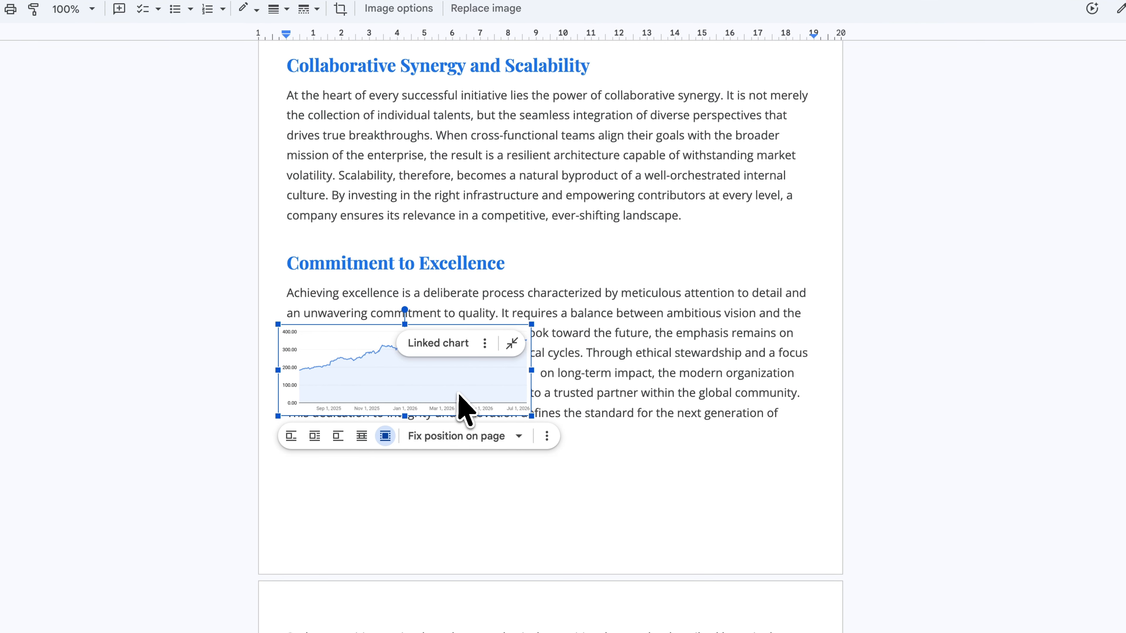
{"action": "left_click_drag", "start_coordinate": [457, 391], "coordinate": [465, 494]}
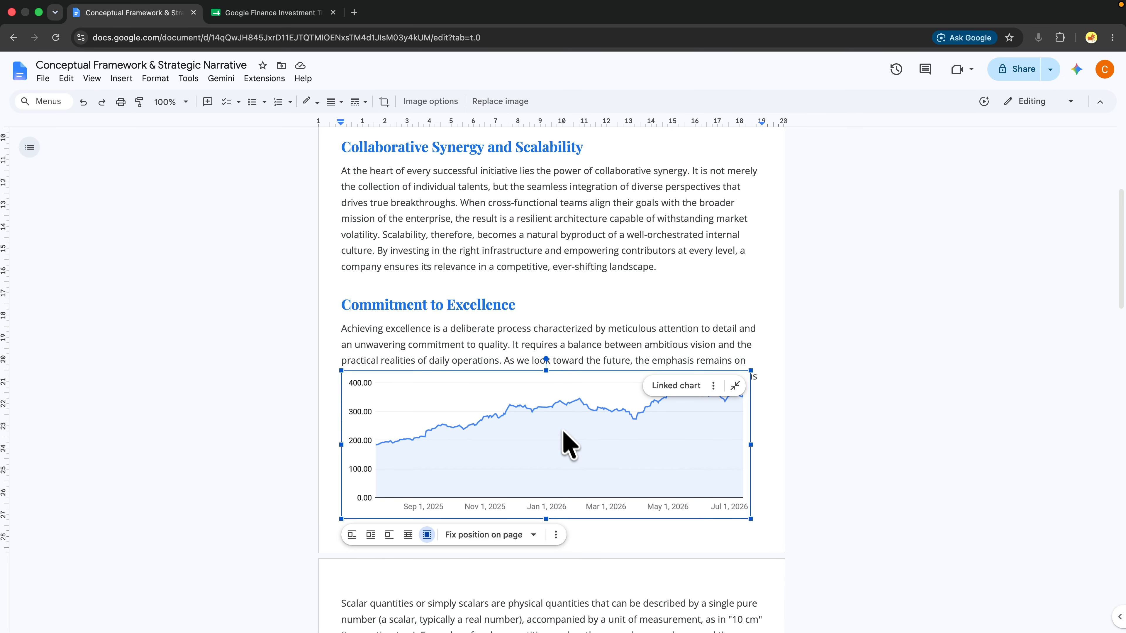
Switch to the Google Finance Investment Tracker spreadsheet and set the price chart's period to 36 Months
{"action": "left_click", "coordinate": [274, 13]}
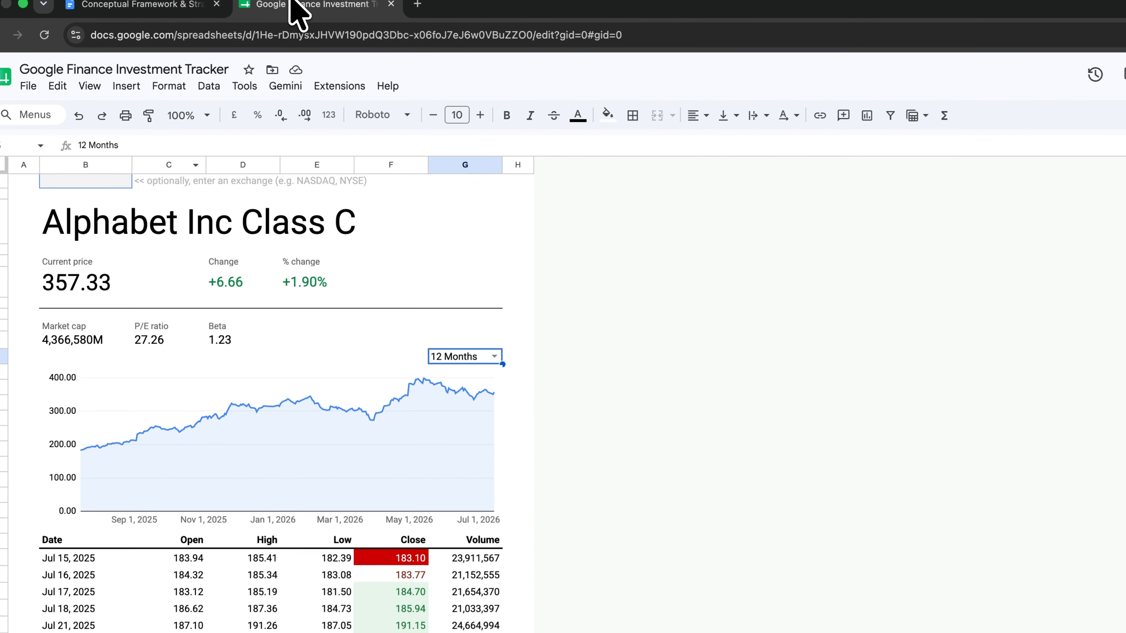
{"action": "left_click", "coordinate": [494, 358]}
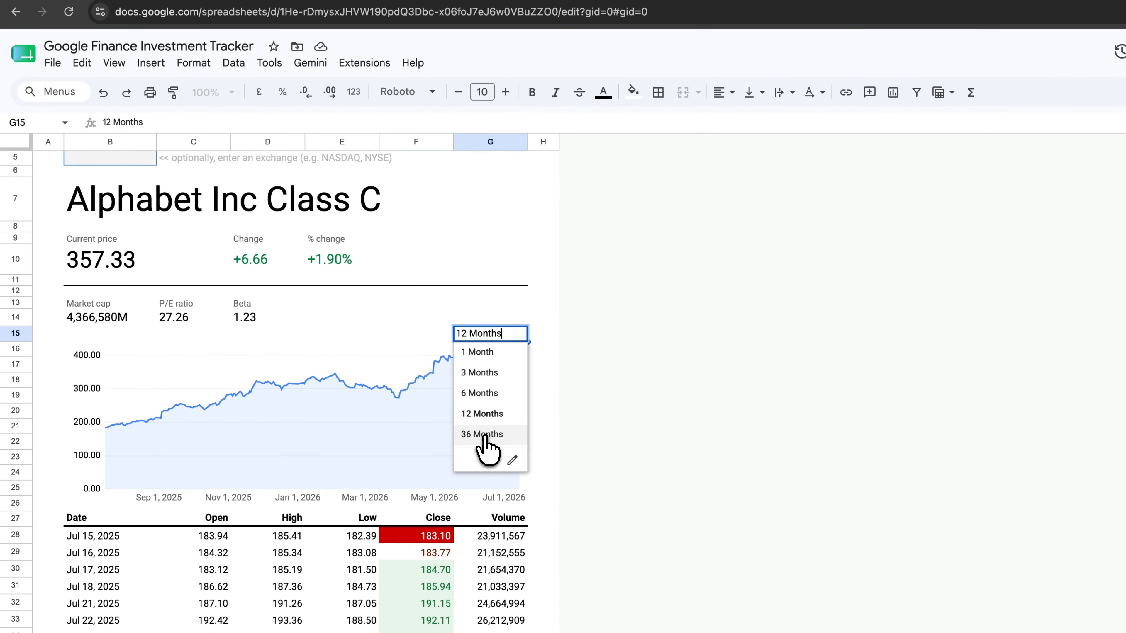
{"action": "left_click", "coordinate": [459, 457]}
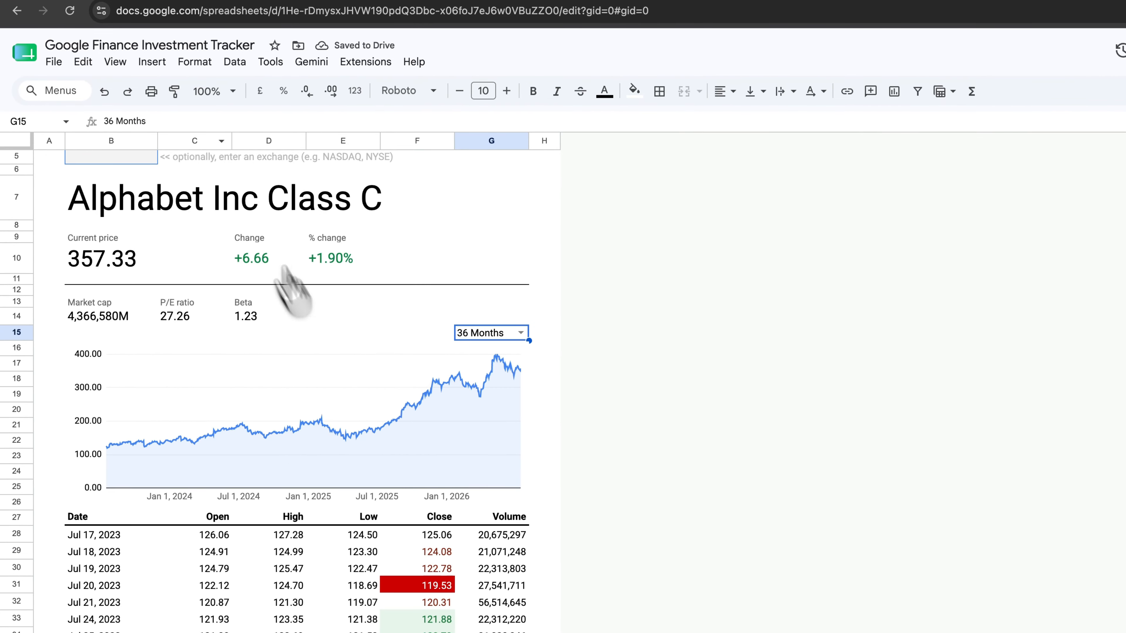
Return to the Conceptual Framework document, update the linked chart from the spreadsheet, and deselect it
{"action": "left_click", "coordinate": [154, 7]}
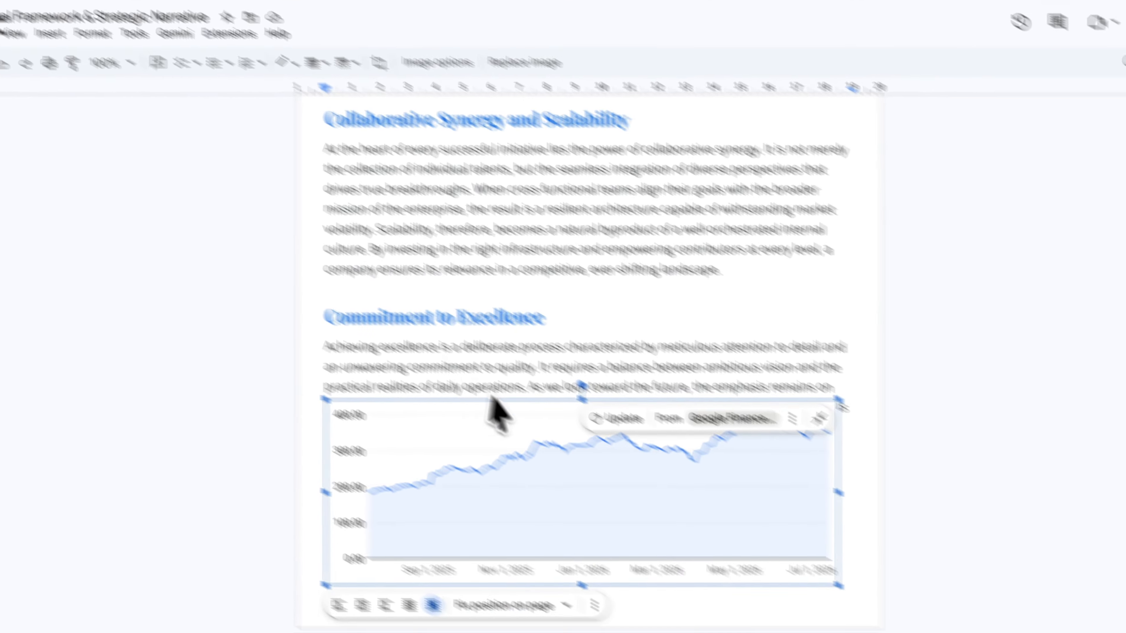
{"action": "left_click", "coordinate": [537, 383]}
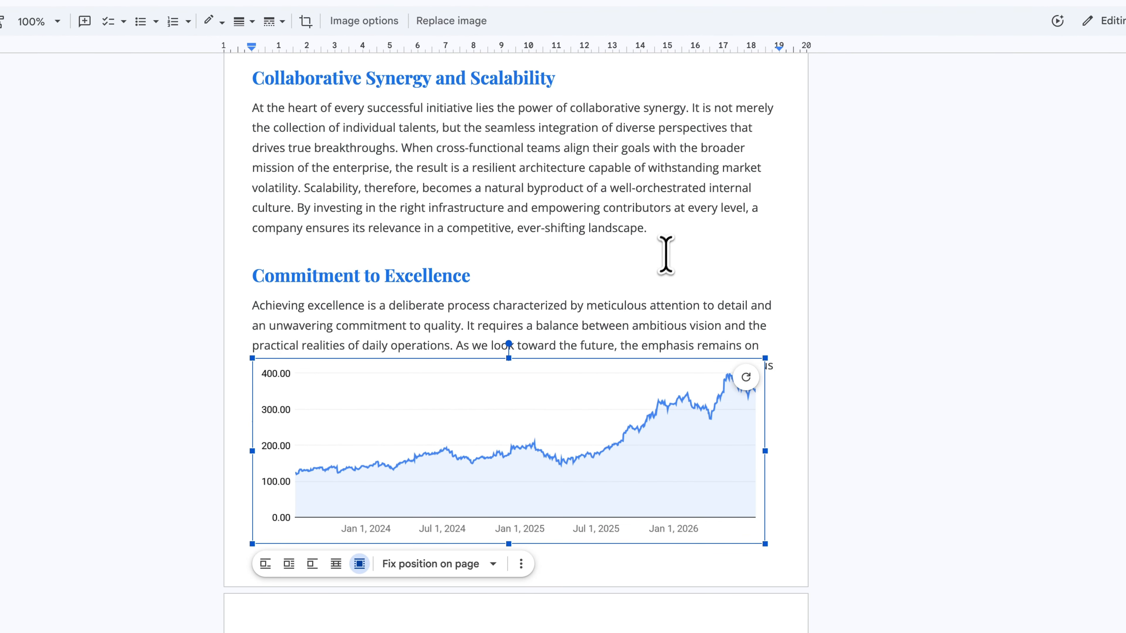
{"action": "left_click", "coordinate": [788, 267]}
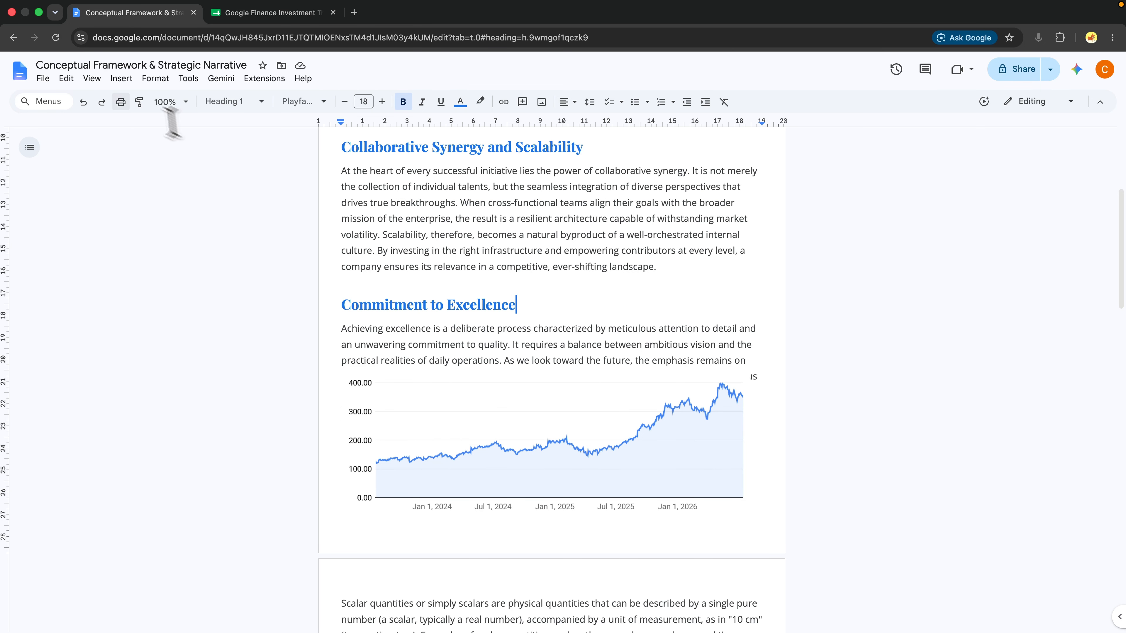
{"action": "scroll", "coordinate": [346, 199], "scroll_direction": "down", "scroll_amount": 15}
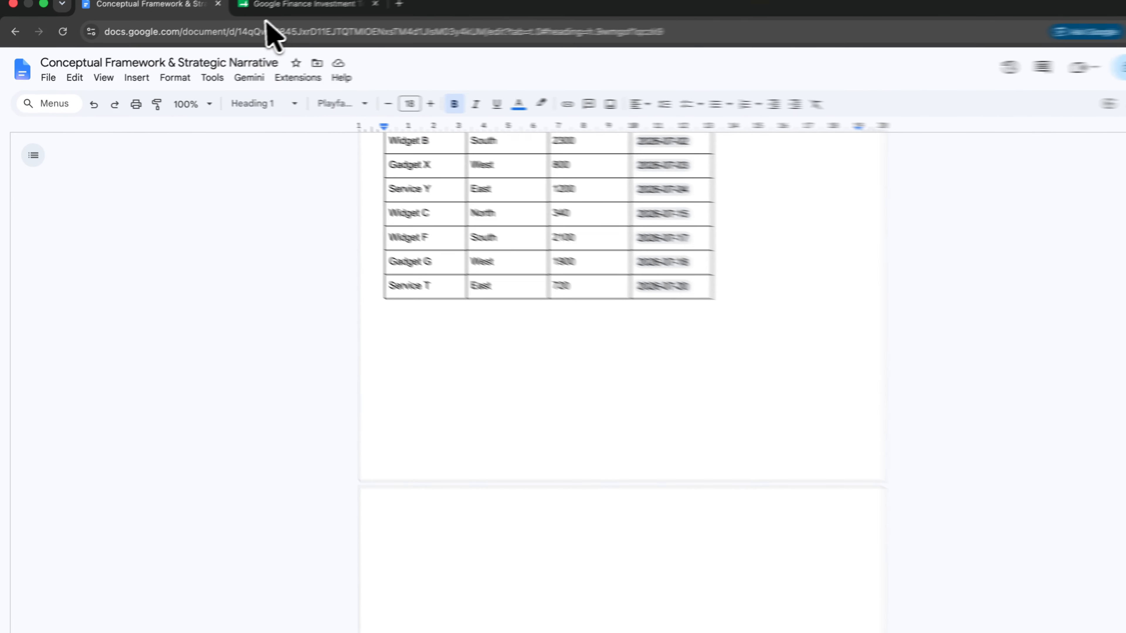
Switch to Google Sheets, open the untitled spreadsheet dated 10 Jul 2026, and copy the Salary Overview range A1:F21
{"action": "left_click", "coordinate": [277, 5]}
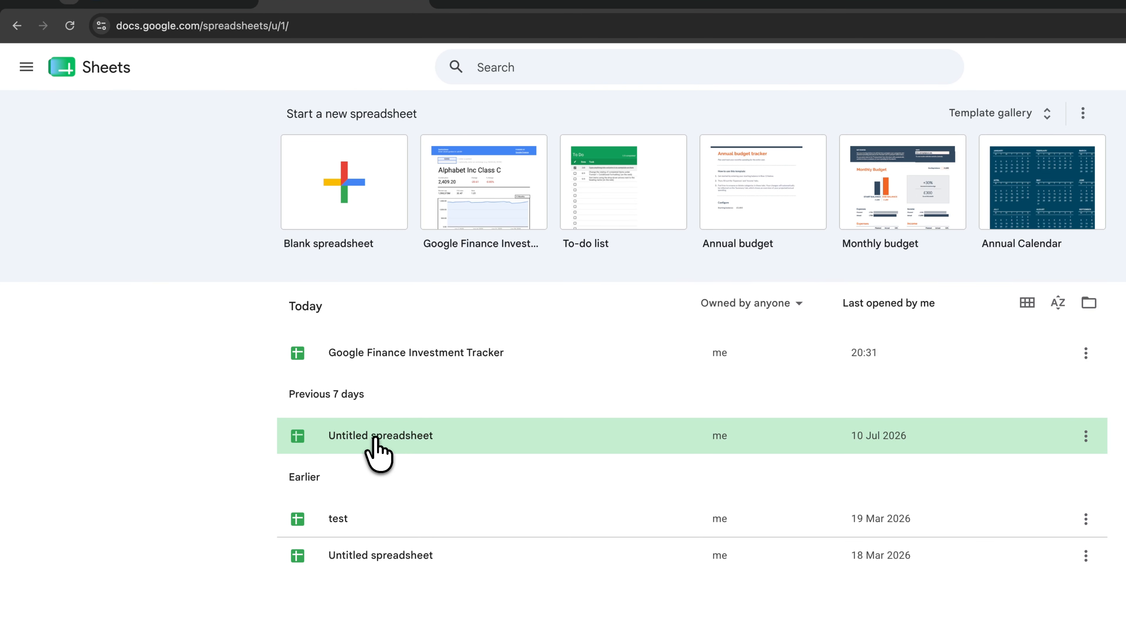
{"action": "left_click", "coordinate": [375, 439]}
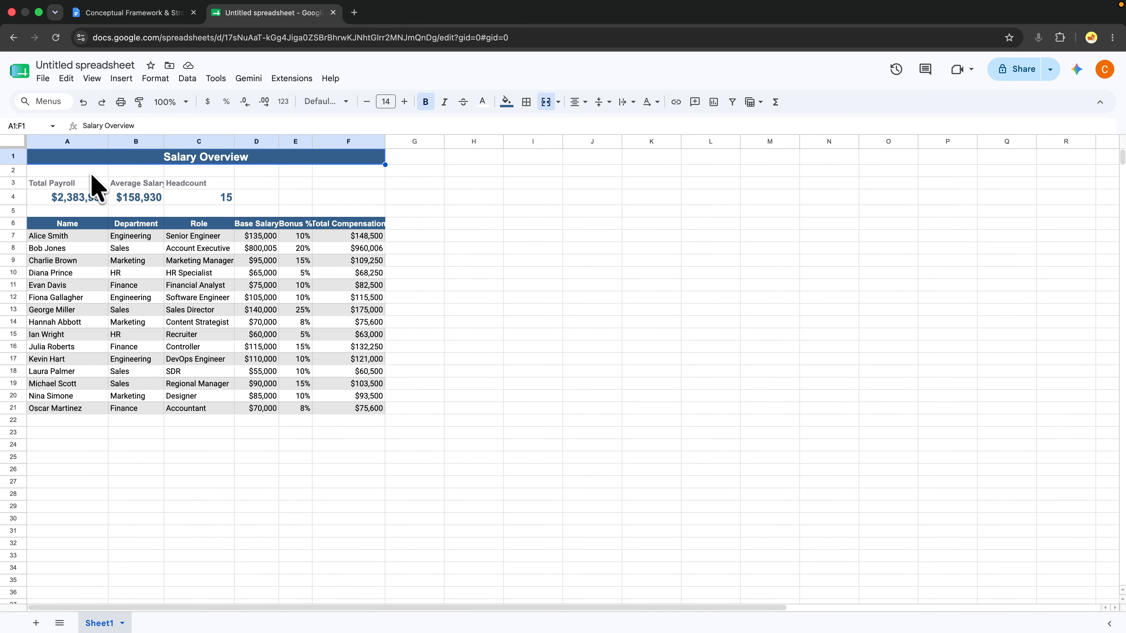
{"action": "left_click_drag", "start_coordinate": [70, 160], "coordinate": [305, 398]}
{"action": "left_click_drag", "start_coordinate": [382, 435], "coordinate": [409, 454]}
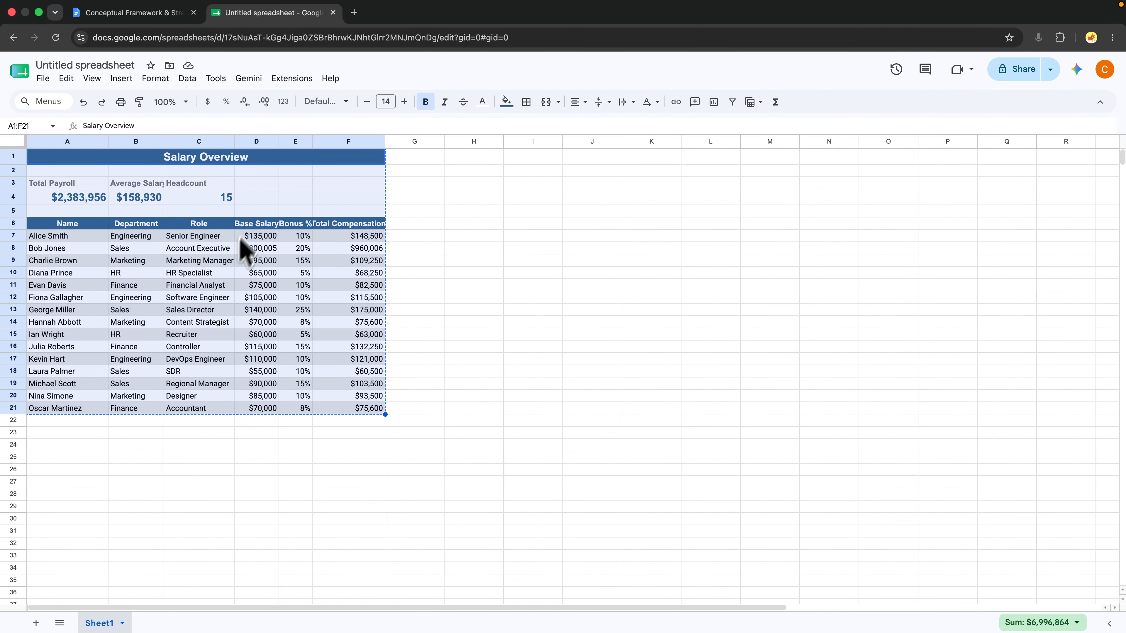
{"action": "right_click", "coordinate": [255, 190]}
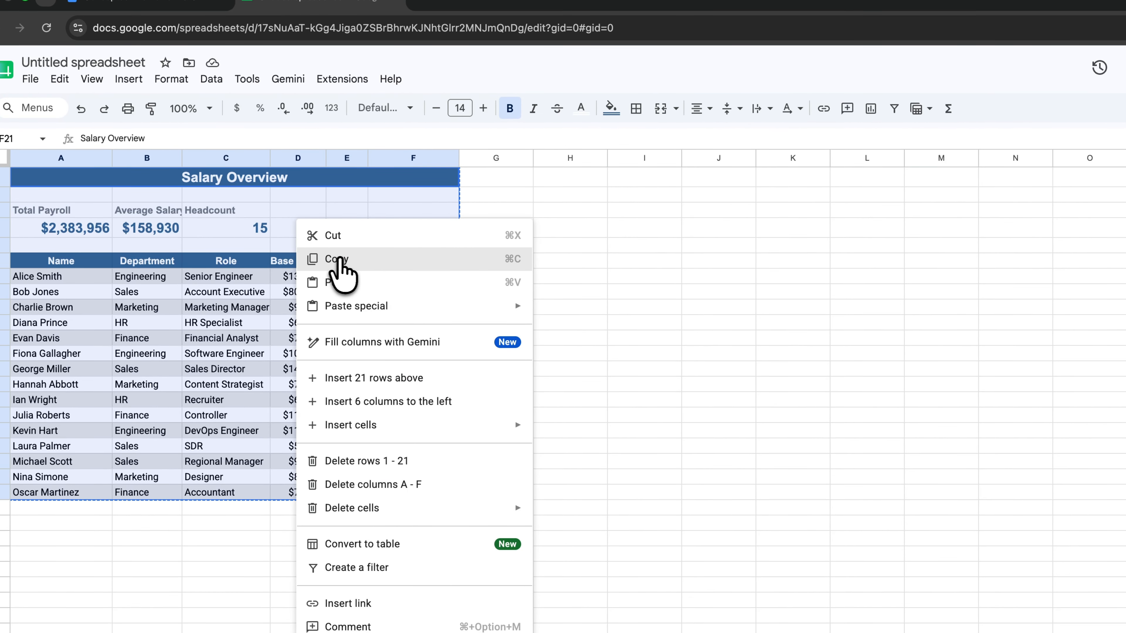
{"action": "left_click", "coordinate": [359, 260]}
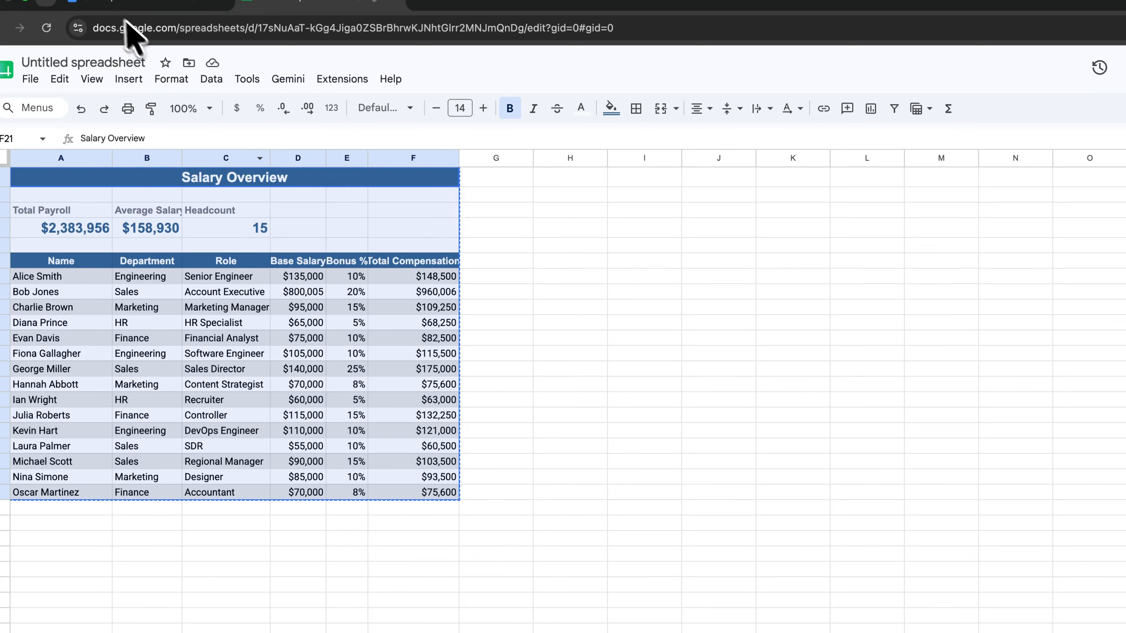
Return to the Conceptual Framework document and paste the copied range on the blank last page as a table linked to the spreadsheet
{"action": "left_click", "coordinate": [128, 2]}
{"action": "scroll", "coordinate": [502, 345], "scroll_direction": "down", "scroll_amount": 10}
{"action": "left_click", "coordinate": [461, 262]}
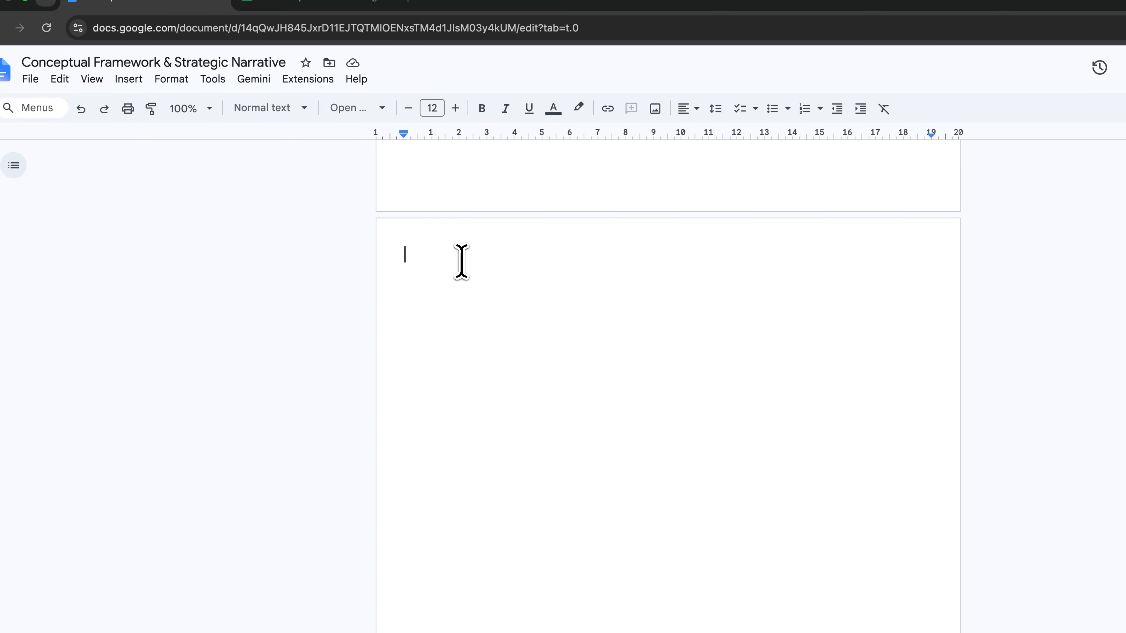
{"action": "right_click", "coordinate": [424, 258]}
{"action": "left_click", "coordinate": [466, 344]}
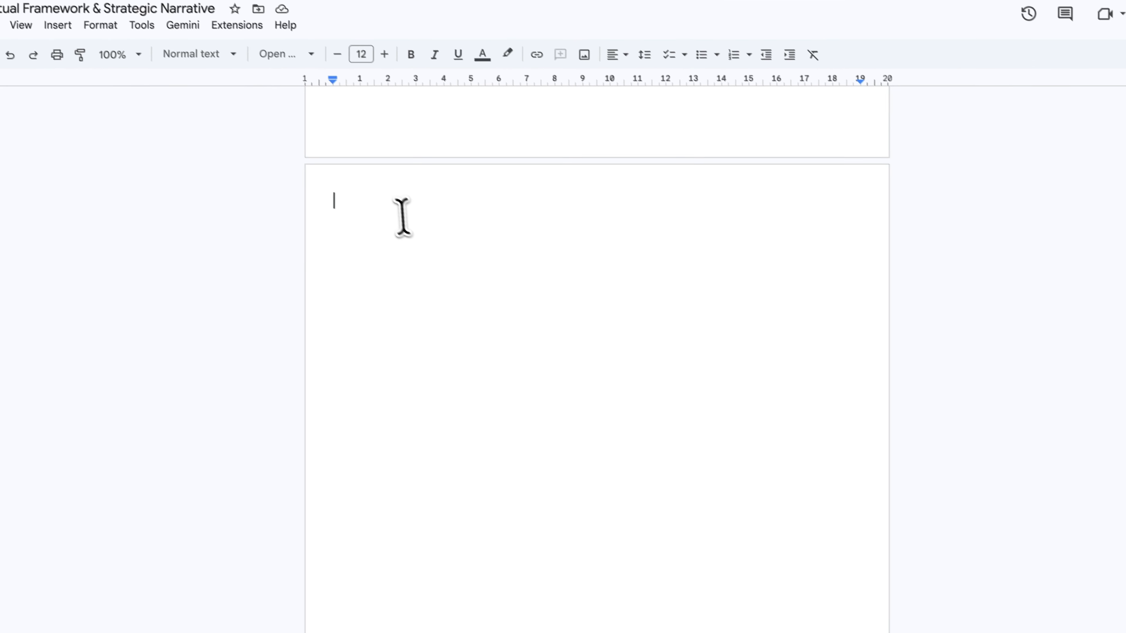
{"action": "right_click", "coordinate": [358, 195]}
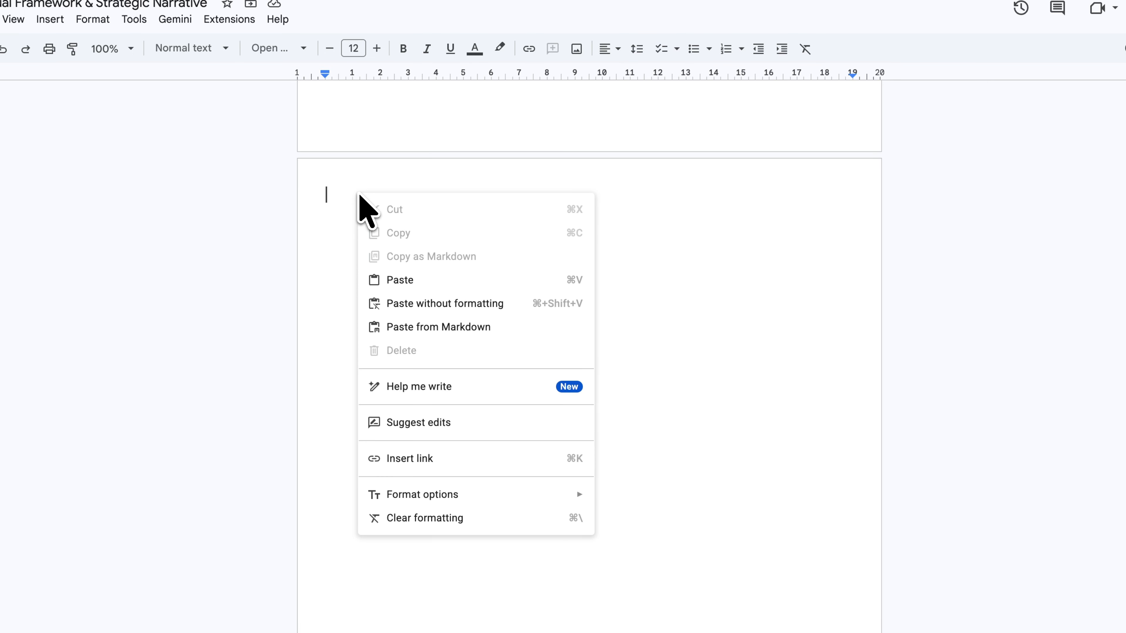
{"action": "left_click", "coordinate": [433, 280]}
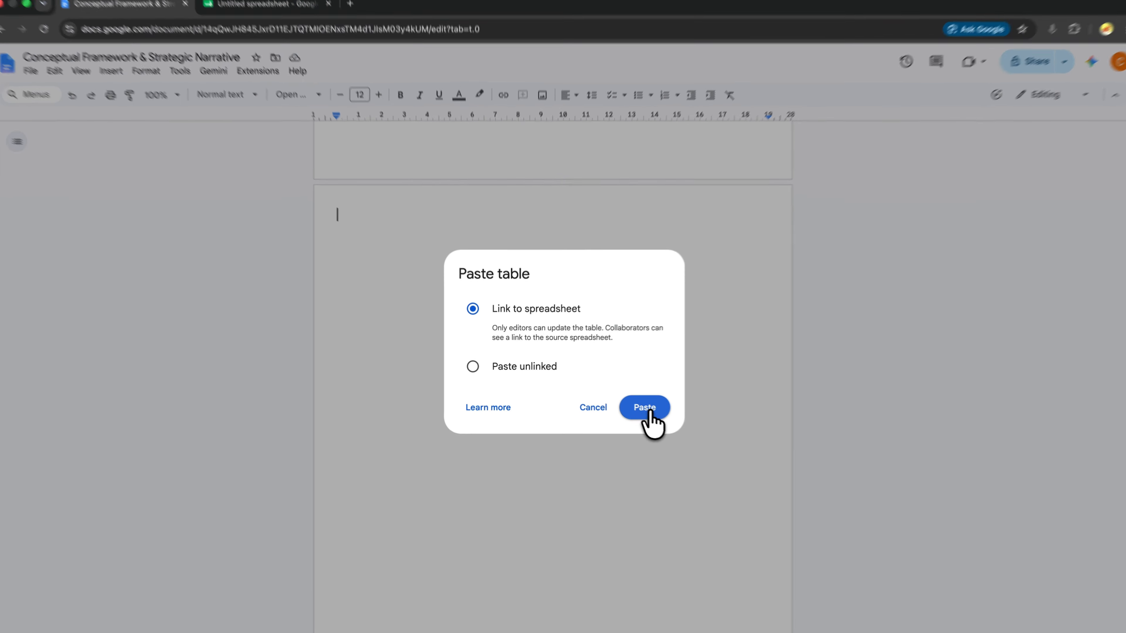
{"action": "left_click", "coordinate": [642, 408]}
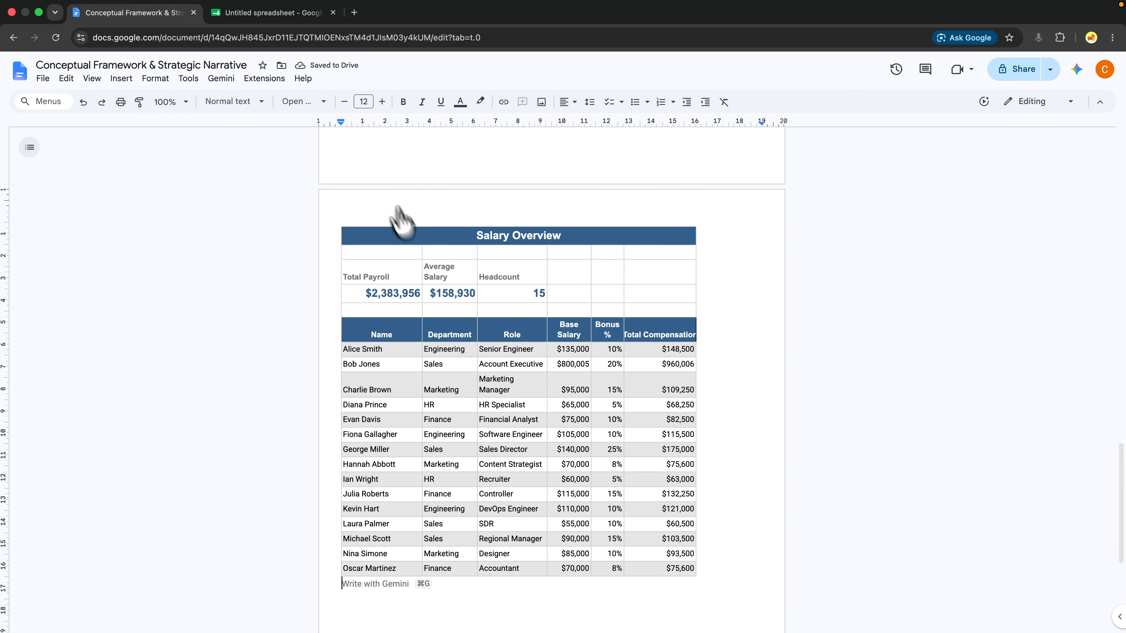
Switch to the salary spreadsheet and set the Marketing Manager's base salary in D9 to 6,000,000
{"action": "left_click", "coordinate": [273, 17]}
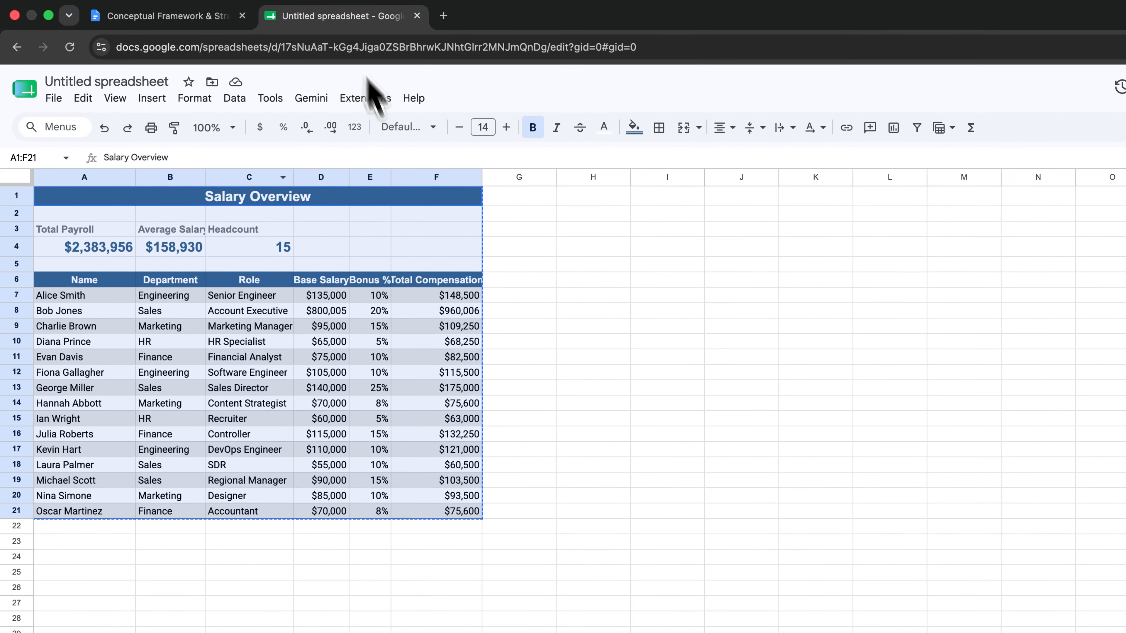
{"action": "left_click", "coordinate": [339, 316]}
{"action": "left_click", "coordinate": [335, 329]}
{"action": "key", "text": "Return"}
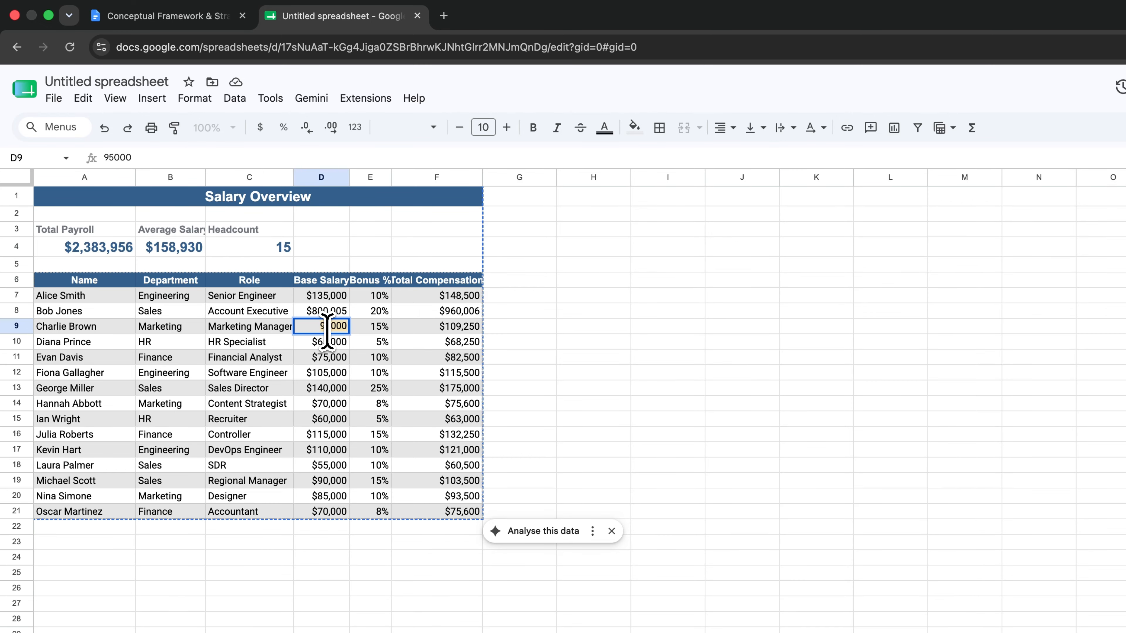
{"action": "type", "text": "6,000,000"}
{"action": "key", "text": "Return"}
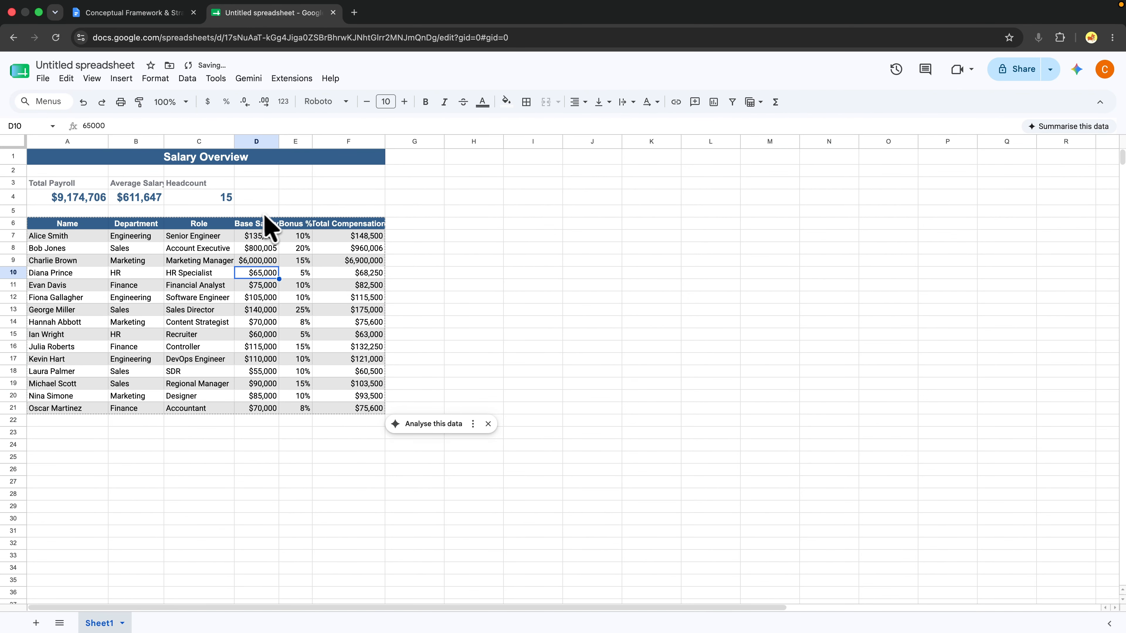
Return to the Conceptual Framework document, update the linked Salary Overview table from the spreadsheet, and deselect it
{"action": "left_click", "coordinate": [133, 13]}
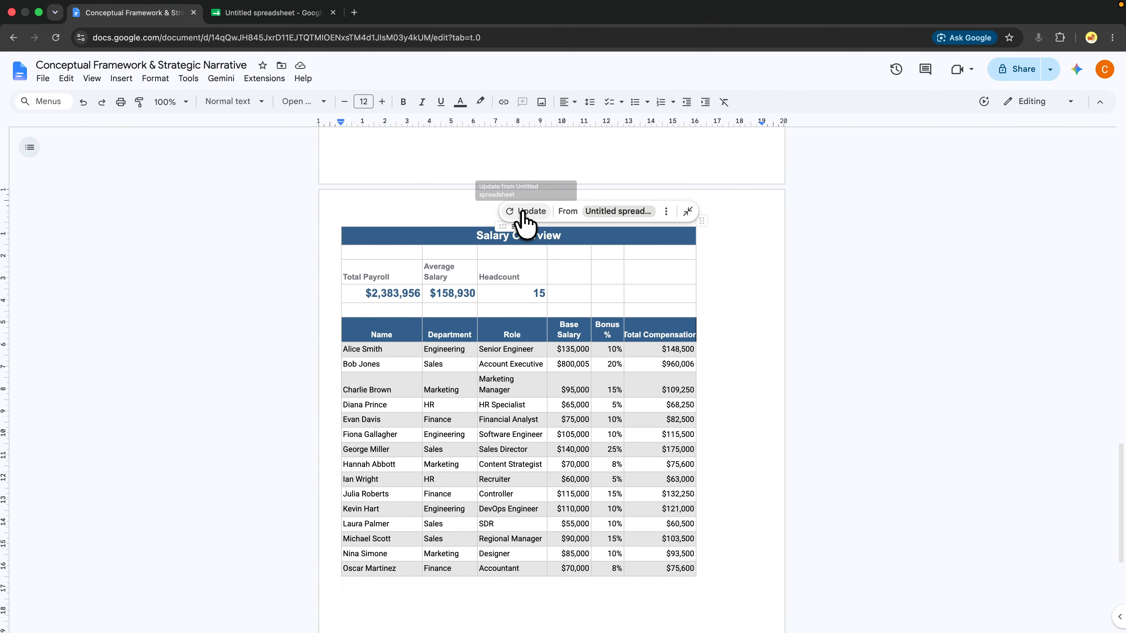
{"action": "left_click", "coordinate": [525, 212]}
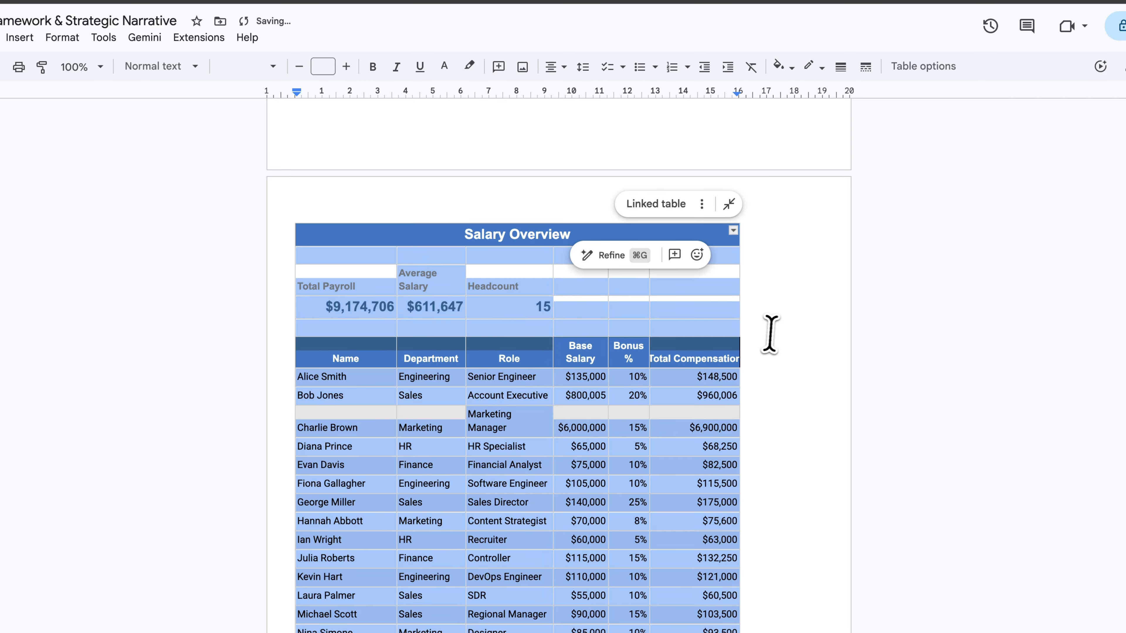
{"action": "left_click", "coordinate": [768, 331]}
{"action": "scroll", "coordinate": [496, 328], "scroll_direction": "down", "scroll_amount": 1}
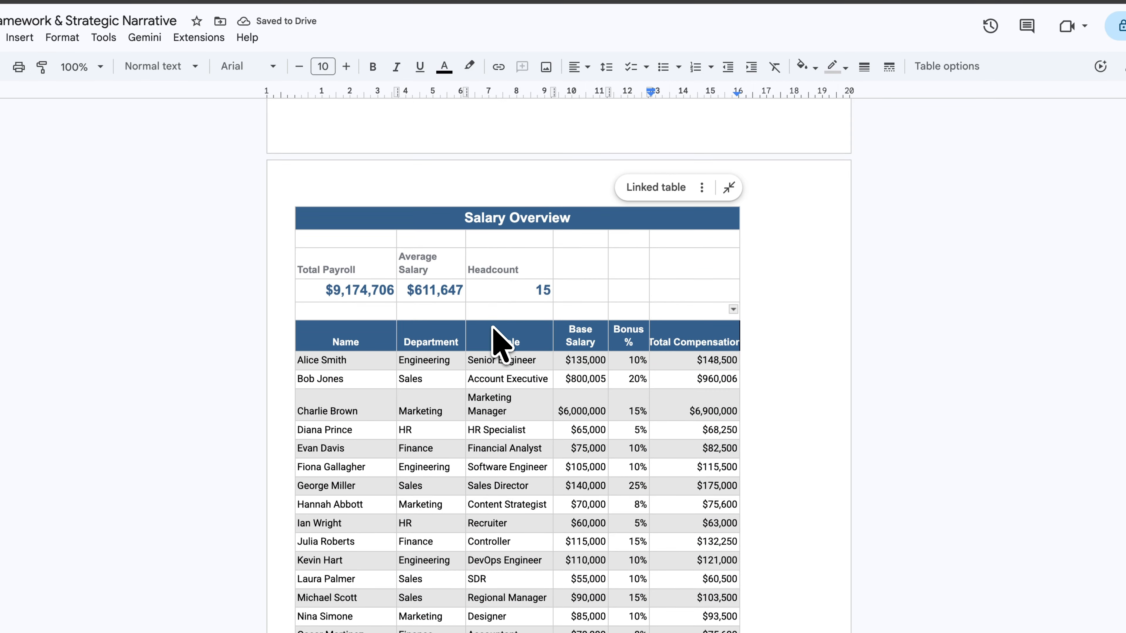
{"action": "scroll", "coordinate": [508, 311], "scroll_direction": "down", "scroll_amount": 2}
{"action": "scroll", "coordinate": [512, 328], "scroll_direction": "up", "scroll_amount": 3}
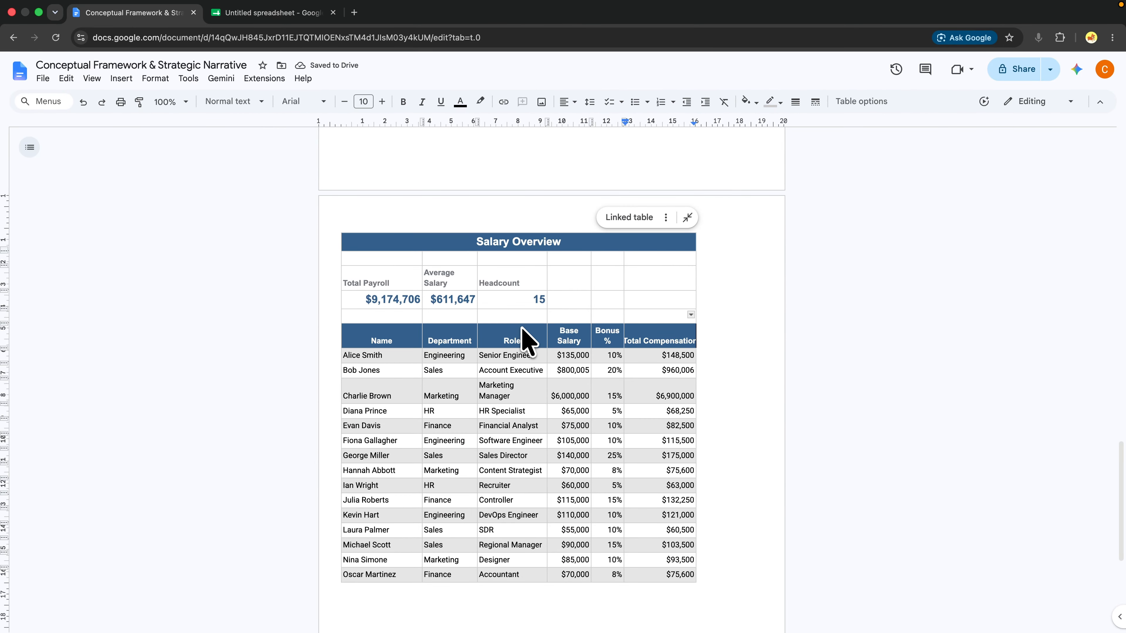
{"action": "left_click", "coordinate": [665, 218]}
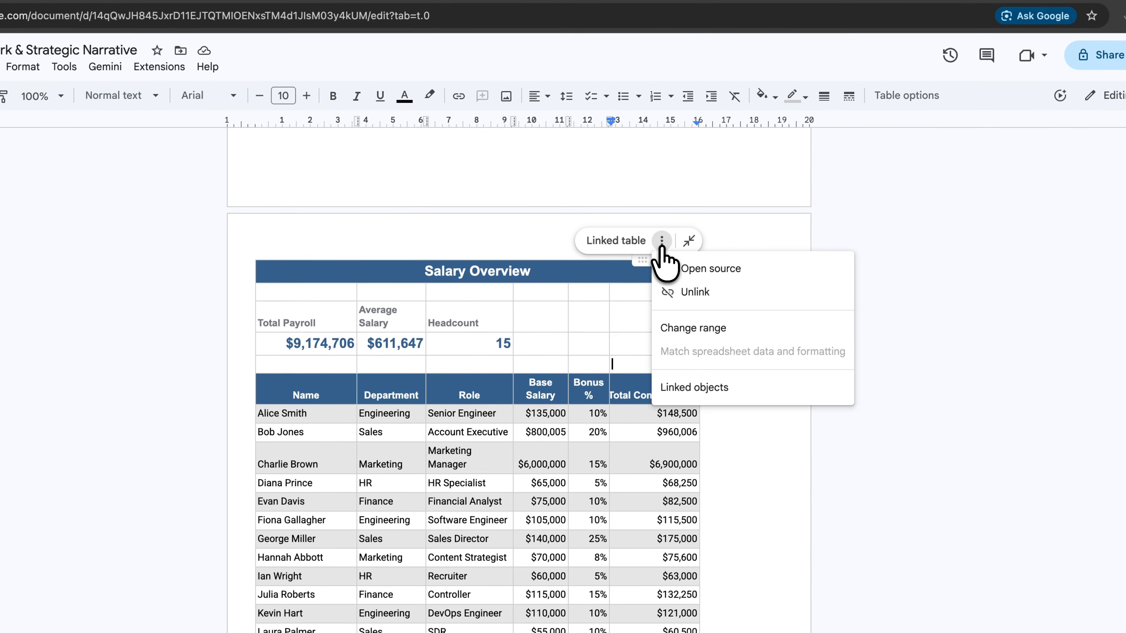
{"action": "key", "text": "Escape"}
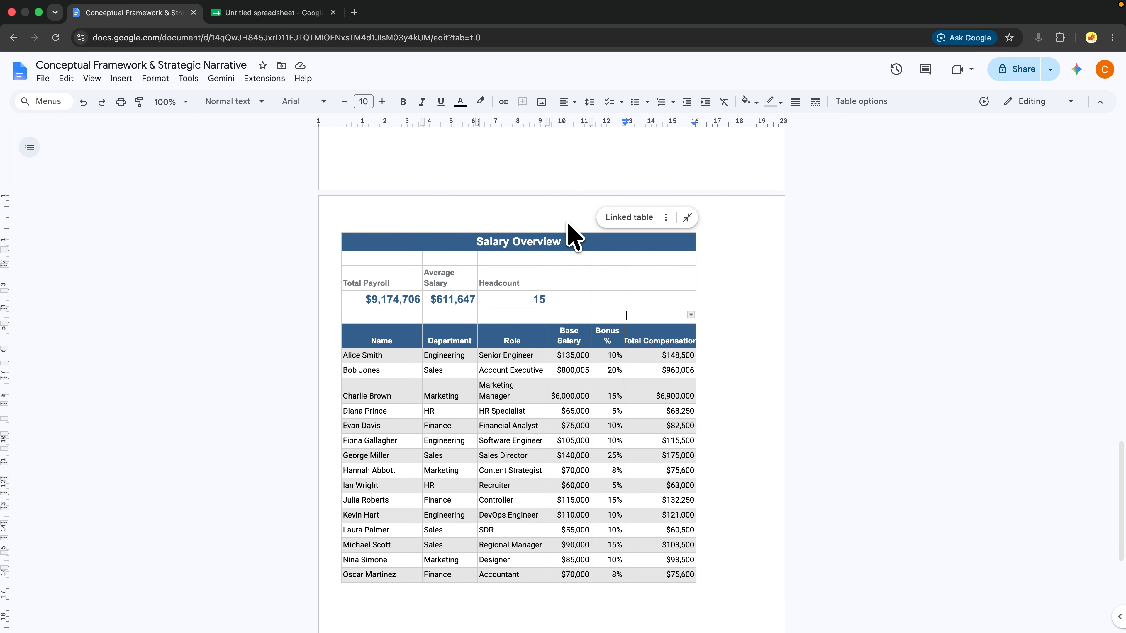
{"action": "scroll", "coordinate": [550, 244], "scroll_direction": "up", "scroll_amount": 15}
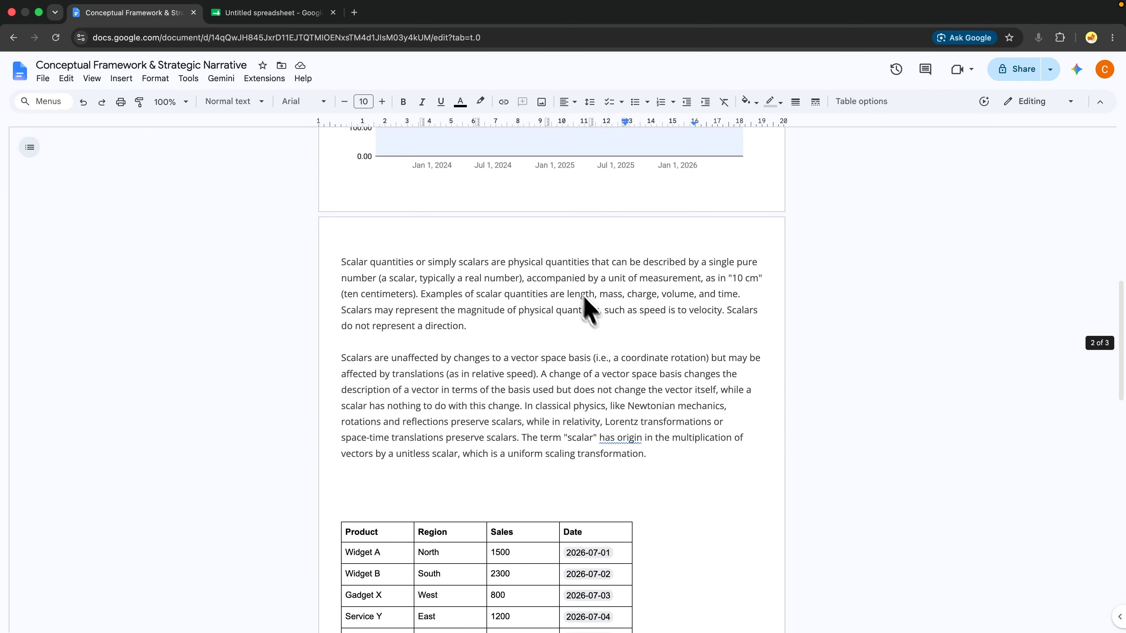